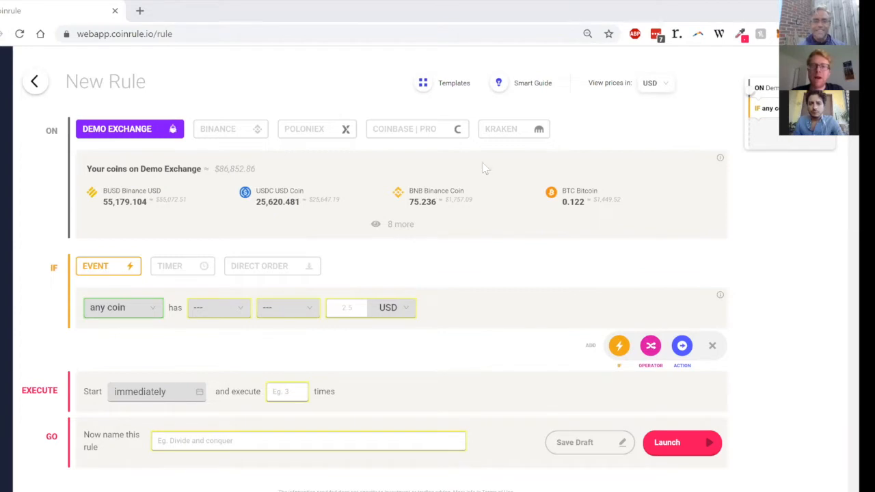
# Step: Load the Golden Cross Trading template from the library's Advanced templates into the new rule
pyautogui.click(426, 83)
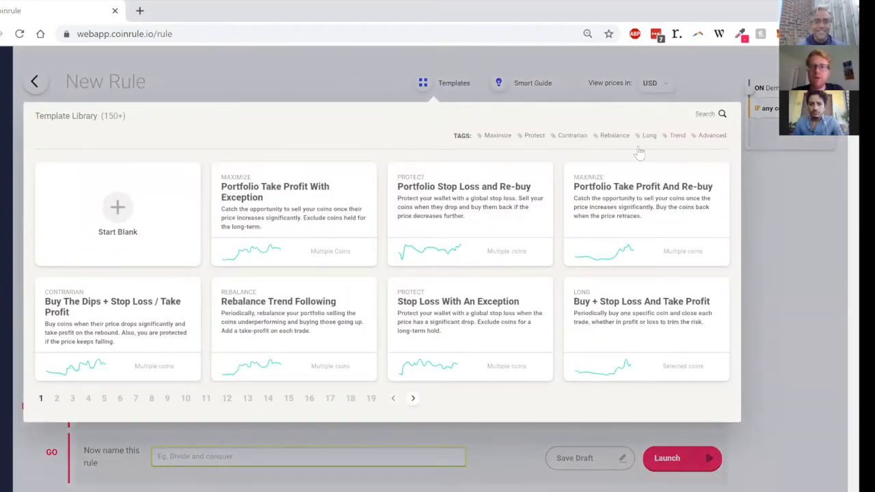
pyautogui.click(712, 140)
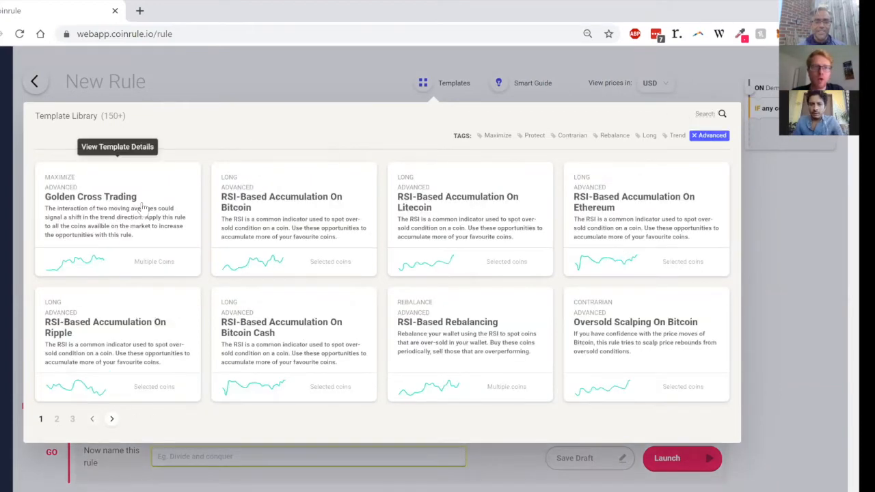
pyautogui.click(144, 211)
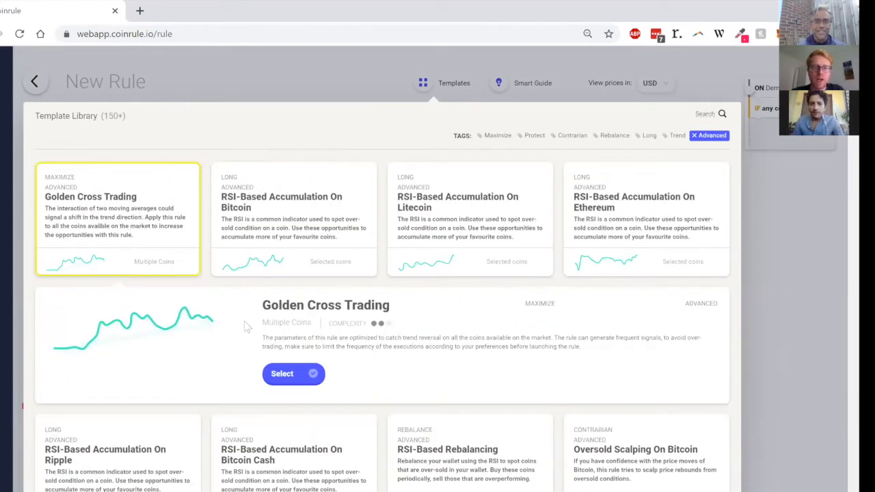
pyautogui.click(294, 376)
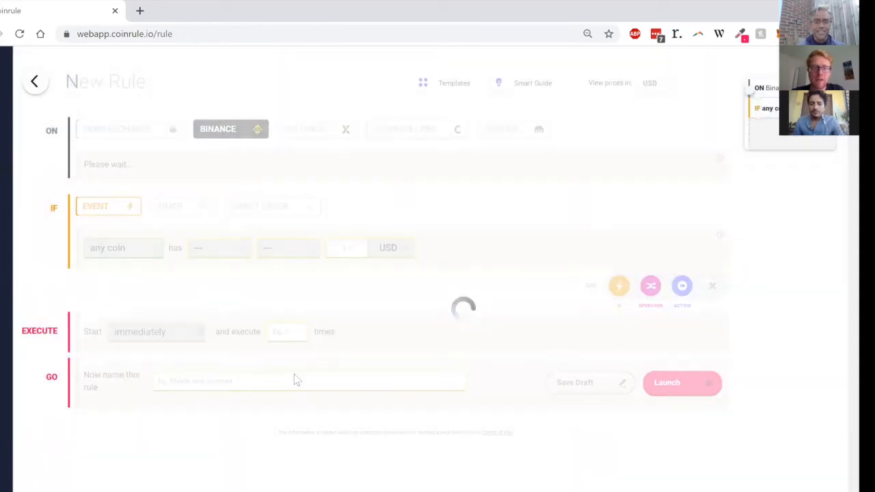
# Step: Set both the buy amount and the sell amount of the rule to 100 USD
pyautogui.scroll(-2, 294, 374)
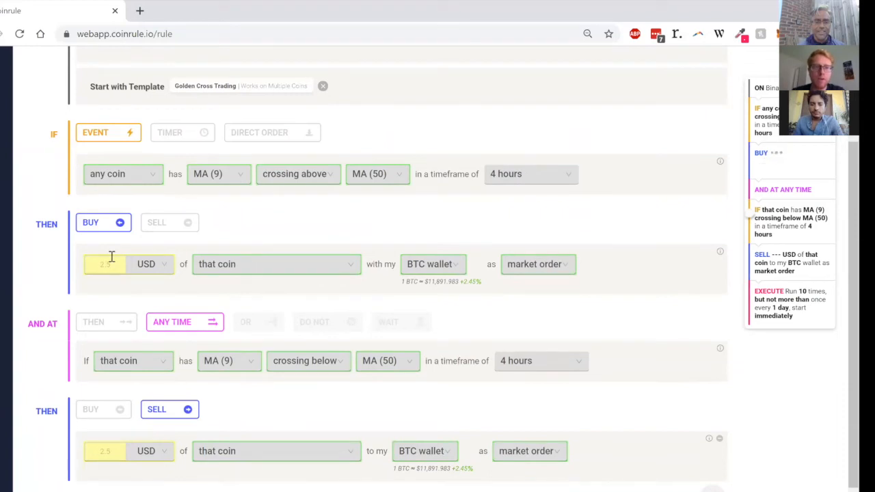
pyautogui.write('100')
pyautogui.scroll(-2, 109, 257)
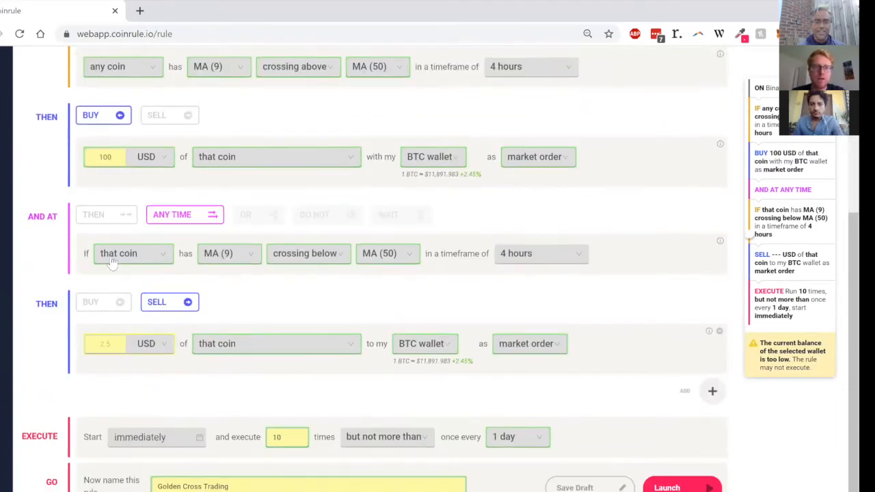
pyautogui.click(98, 343)
pyautogui.write('100')
# Step: Switch the Golden Cross Trading rule to the Demo Exchange and launch it live
pyautogui.scroll(5, 277, 303)
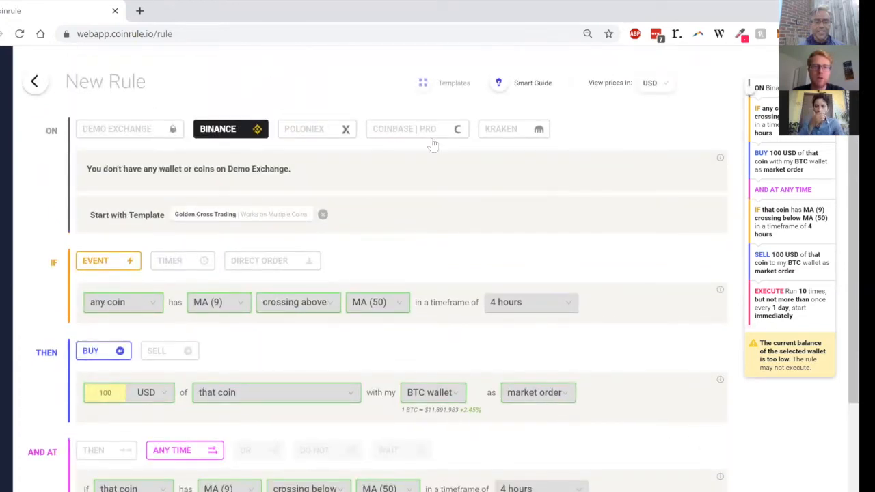
pyautogui.click(144, 130)
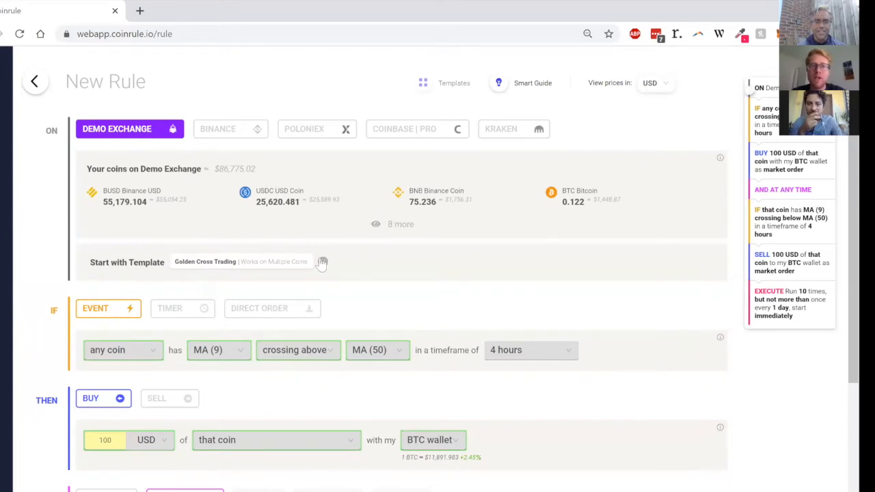
pyautogui.scroll(-3, 561, 240)
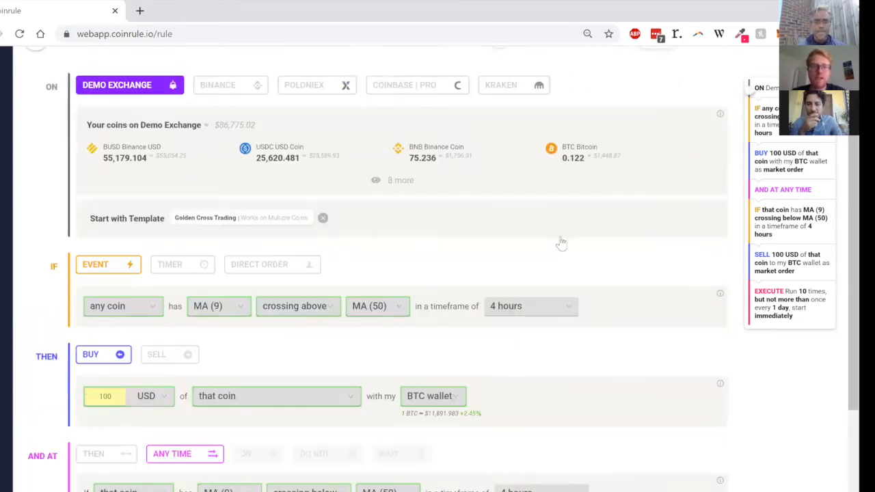
pyautogui.scroll(-2, 560, 240)
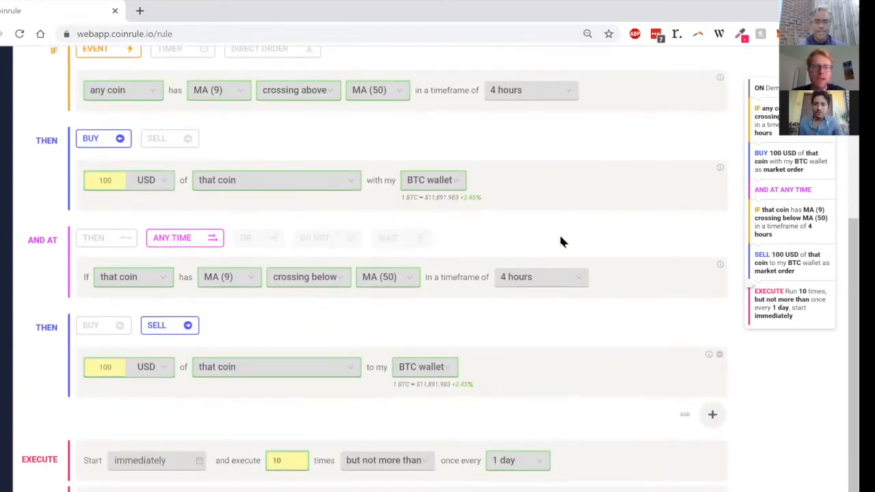
pyautogui.click(682, 484)
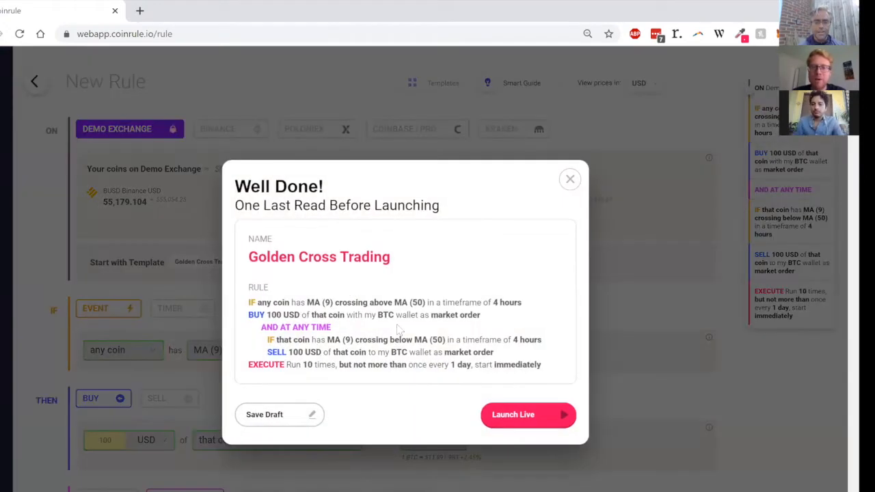
pyautogui.click(556, 415)
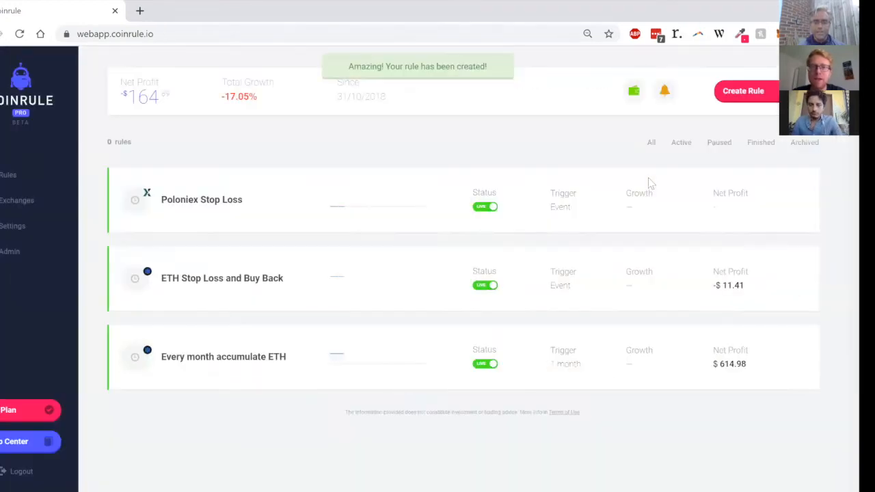
# Step: Create another new rule that runs on the Demo Exchange
pyautogui.scroll(-2, 650, 182)
pyautogui.scroll(1, 718, 113)
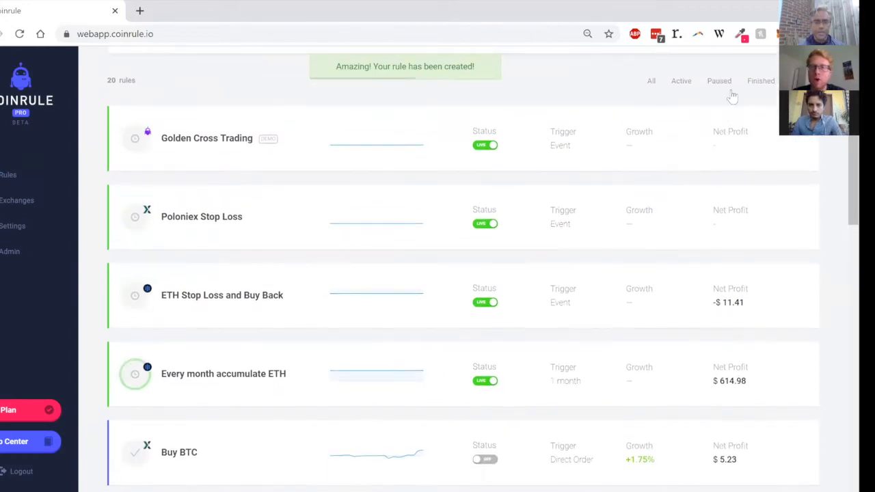
pyautogui.click(754, 55)
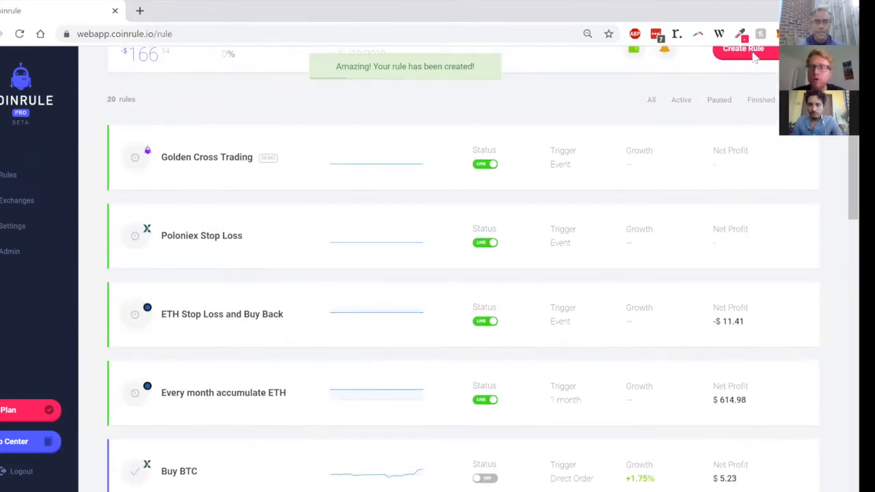
pyautogui.click(151, 131)
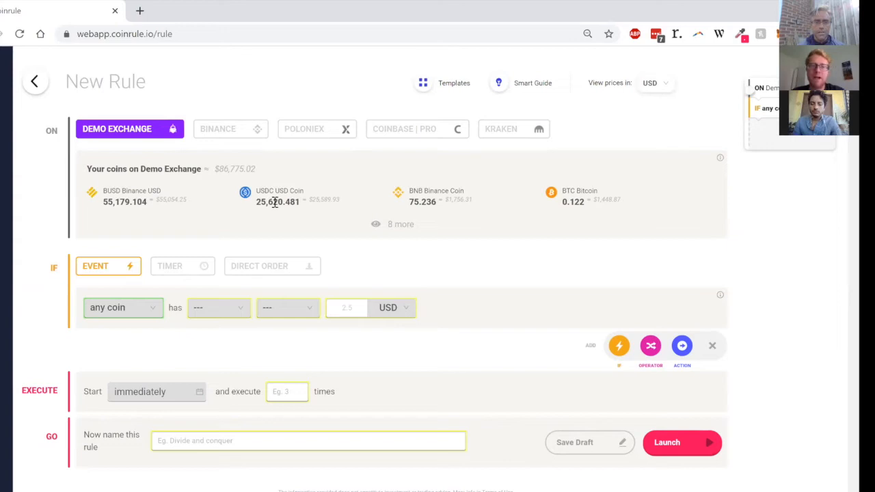
# Step: Schedule the rule with a timer that runs every 4 weeks
pyautogui.click(151, 313)
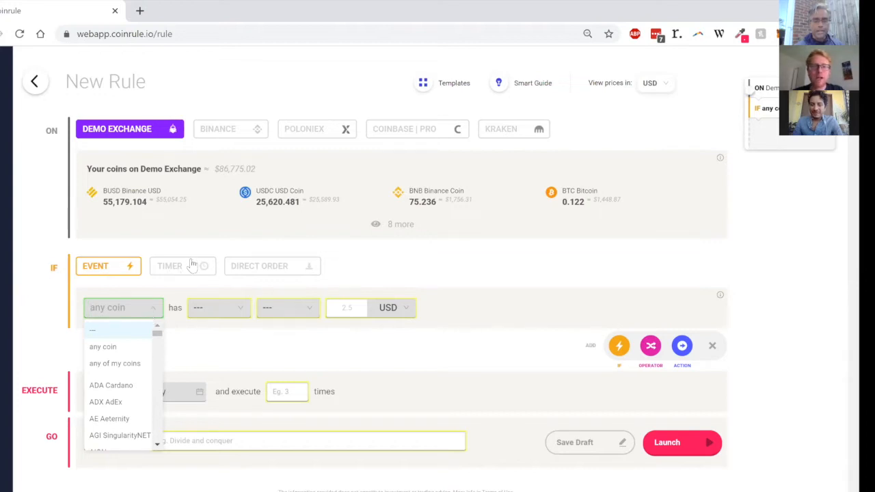
pyautogui.click(192, 265)
pyautogui.click(164, 307)
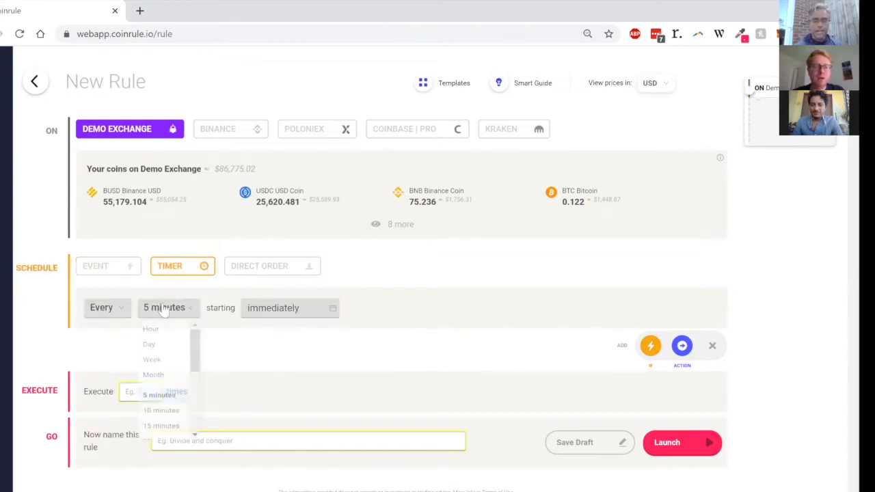
pyautogui.scroll(-3, 167, 417)
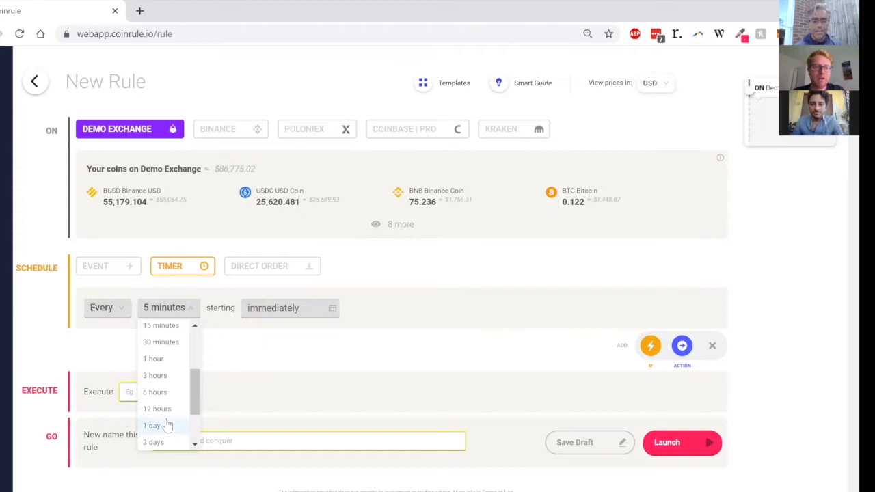
pyautogui.scroll(-3, 166, 422)
pyautogui.click(158, 439)
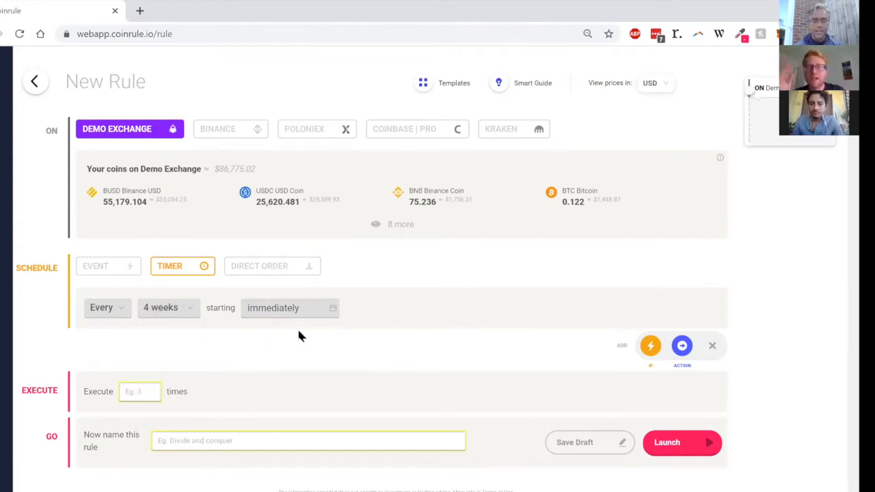
# Step: Add a buy action to the scheduled rule with an amount of 100 %
pyautogui.click(681, 345)
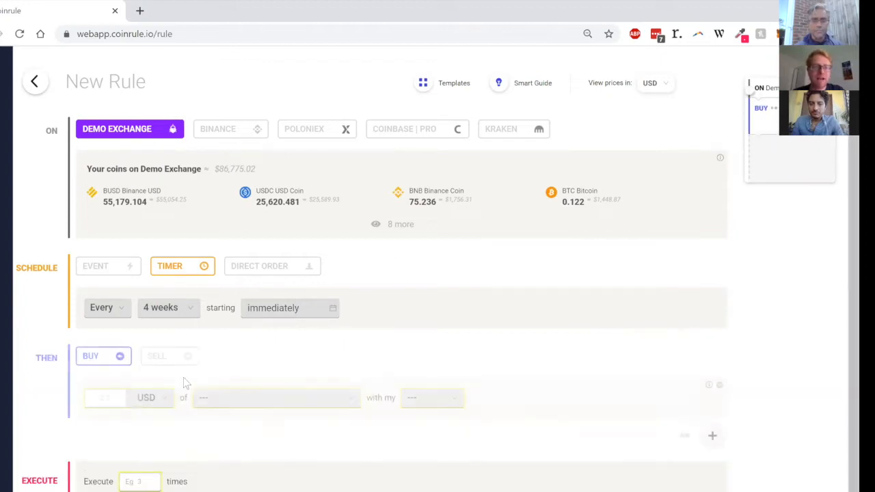
pyautogui.click(109, 396)
pyautogui.write('100')
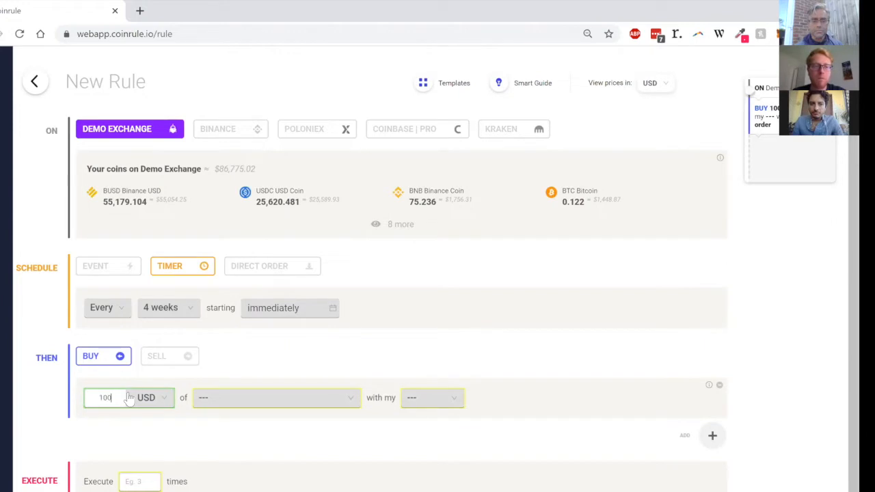
pyautogui.click(147, 397)
pyautogui.click(141, 418)
# Step: Choose ETH Ethereum as the coin to buy and the EUR wallet to pay with
pyautogui.click(264, 399)
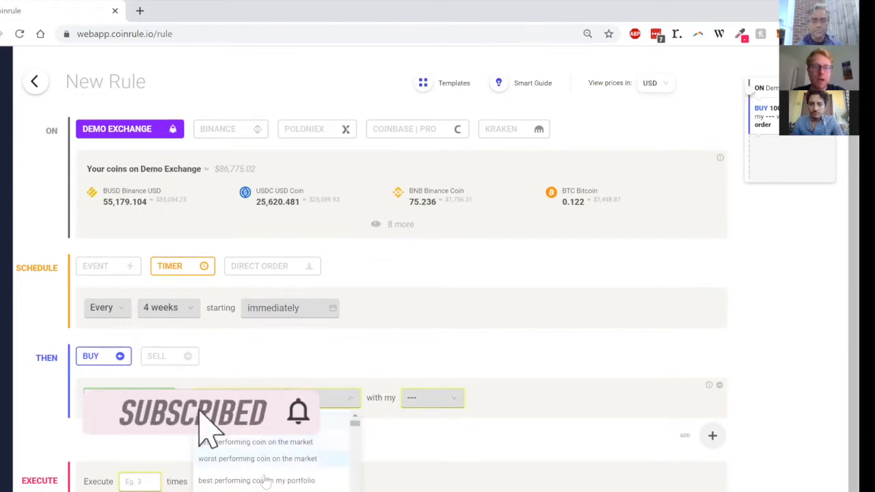
pyautogui.write('ethe')
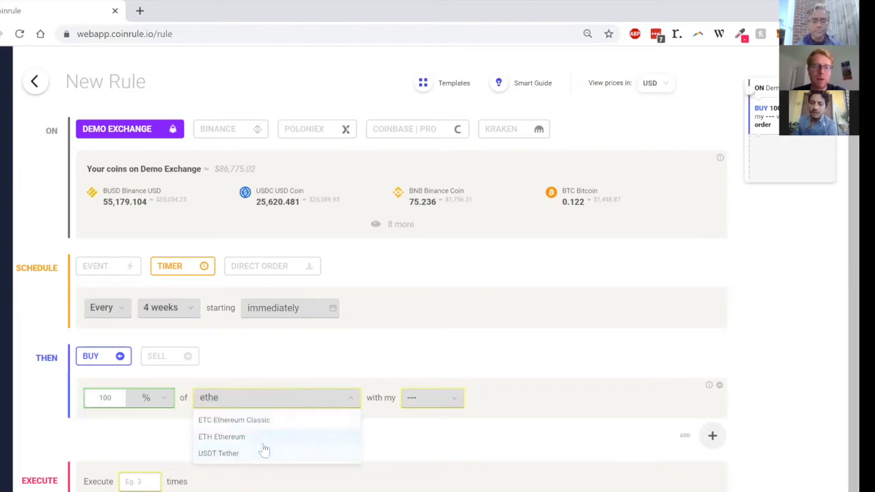
pyautogui.click(264, 438)
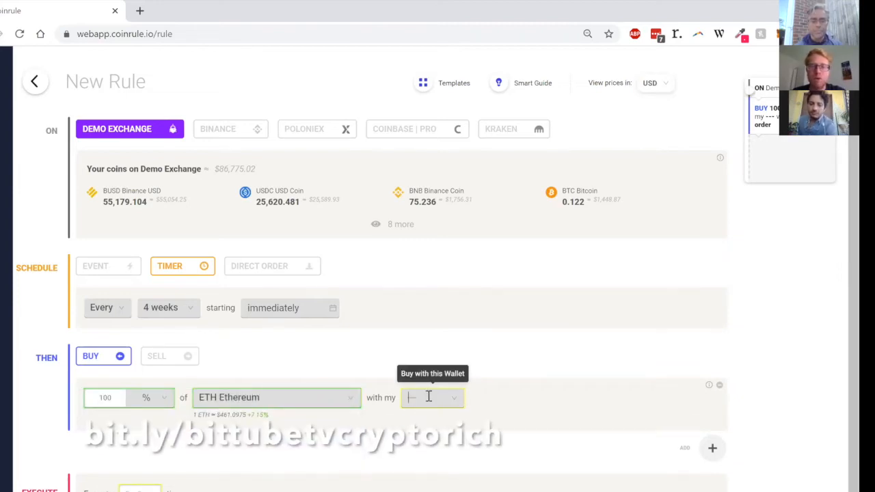
pyautogui.click(427, 397)
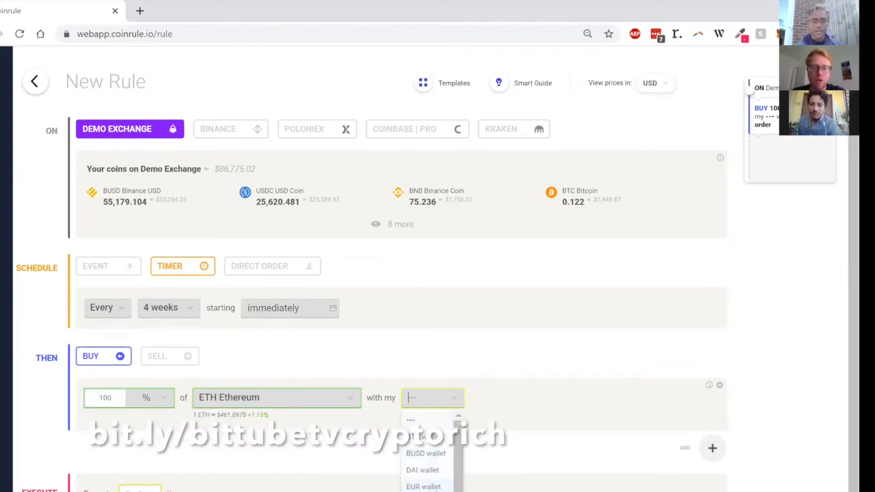
pyautogui.click(423, 486)
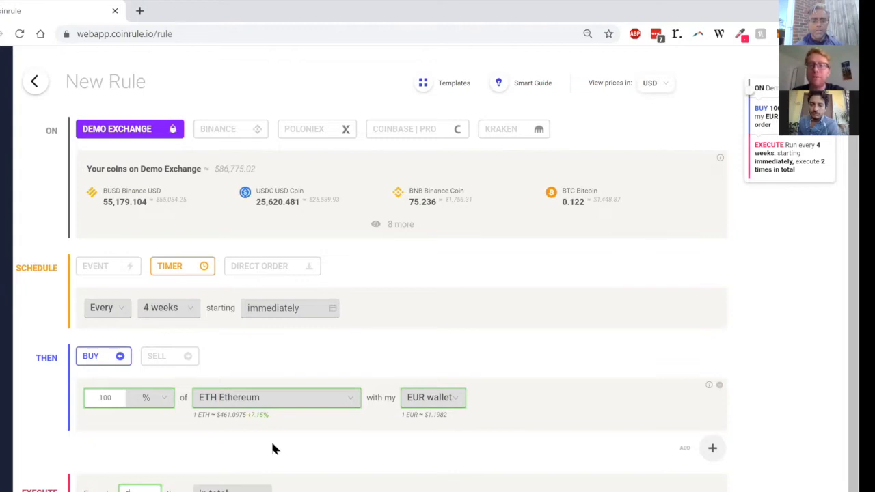
# Step: Set the rule to execute 12 times and name it "Accumulate ETH"
pyautogui.doubleClick(133, 489)
pyautogui.write('12')
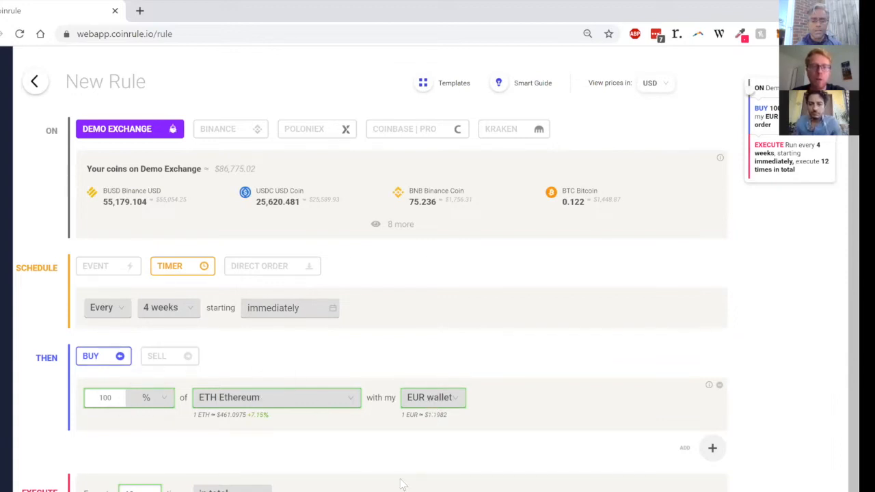
pyautogui.scroll(-1, 334, 436)
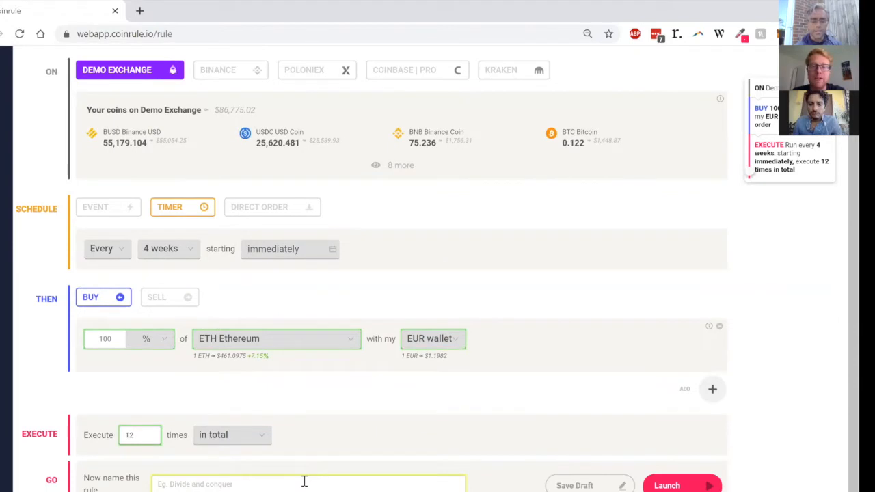
pyautogui.write('Accumulate ETH')
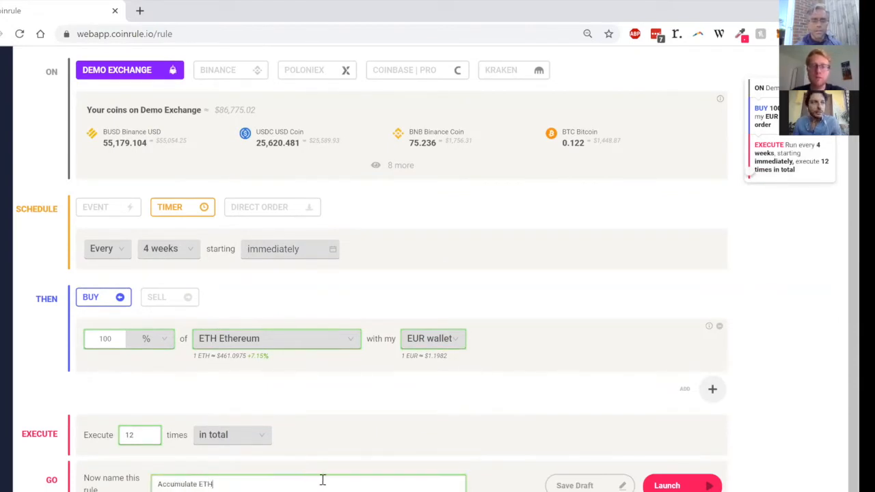
# Step: Launch the Accumulate ETH rule live, then switch its status off in the rules list
pyautogui.click(670, 485)
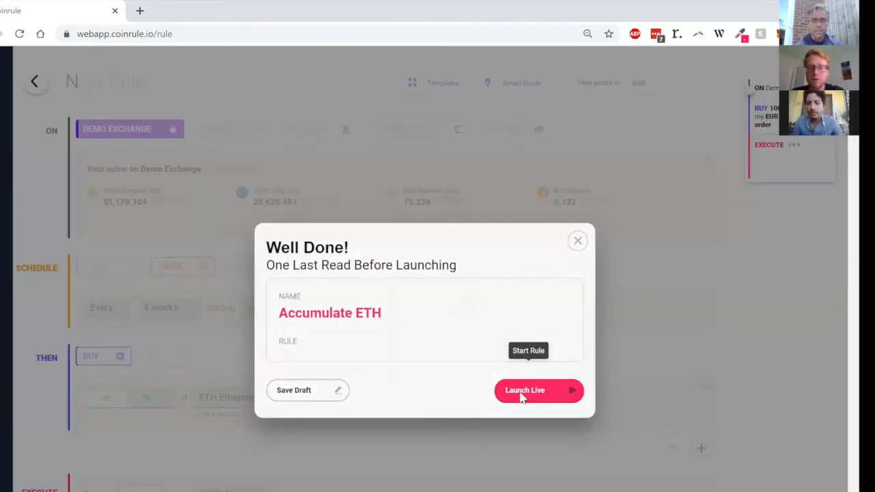
pyautogui.click(523, 395)
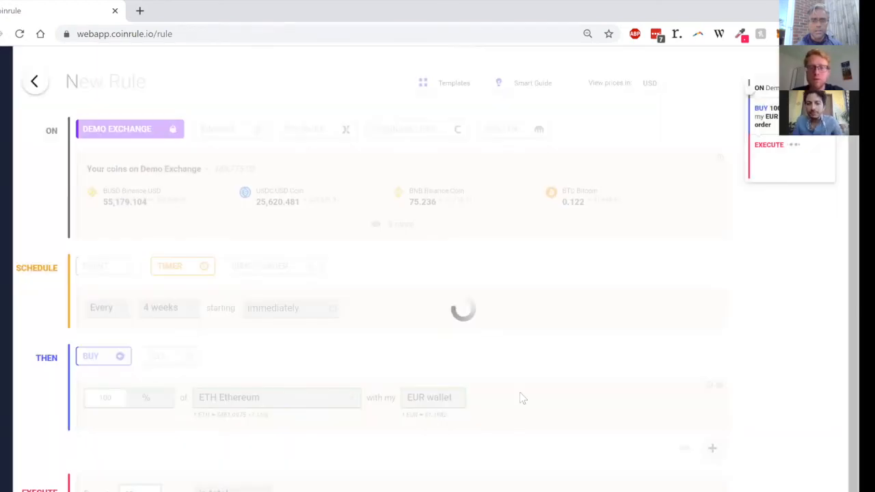
pyautogui.click(484, 209)
# Step: Start a new rule on the Demo Exchange and have its event condition watch any of my coins
pyautogui.click(744, 92)
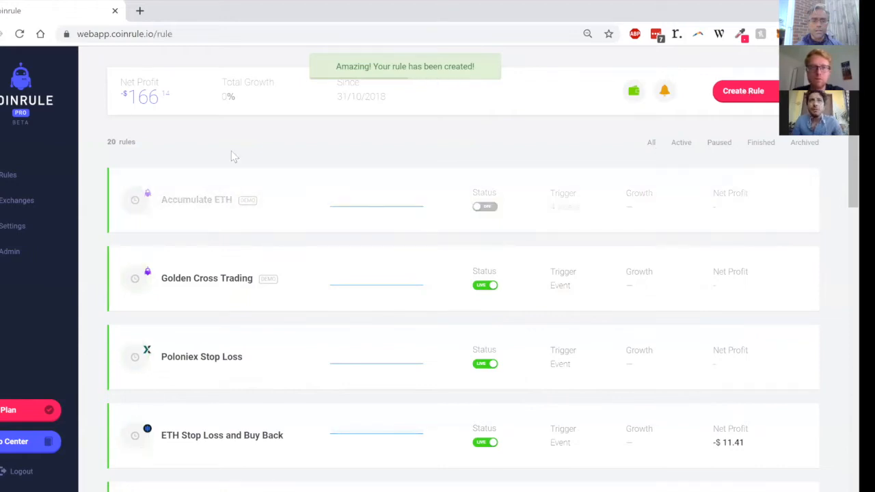
pyautogui.click(146, 133)
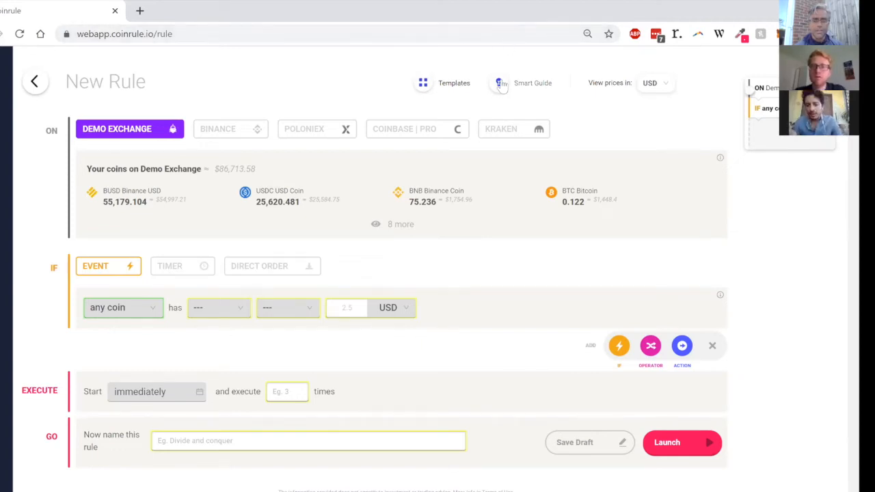
pyautogui.click(151, 311)
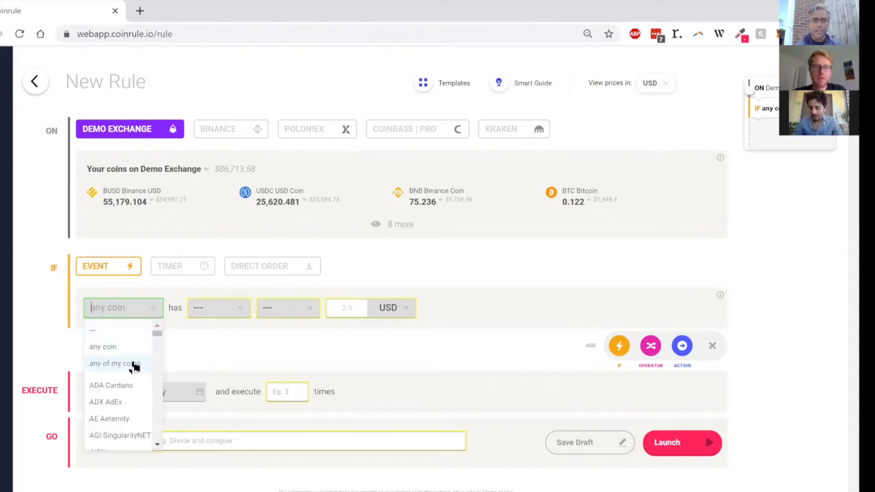
pyautogui.click(133, 365)
# Step: Set the event condition to a price decrease by 6 % from current live price
pyautogui.click(230, 309)
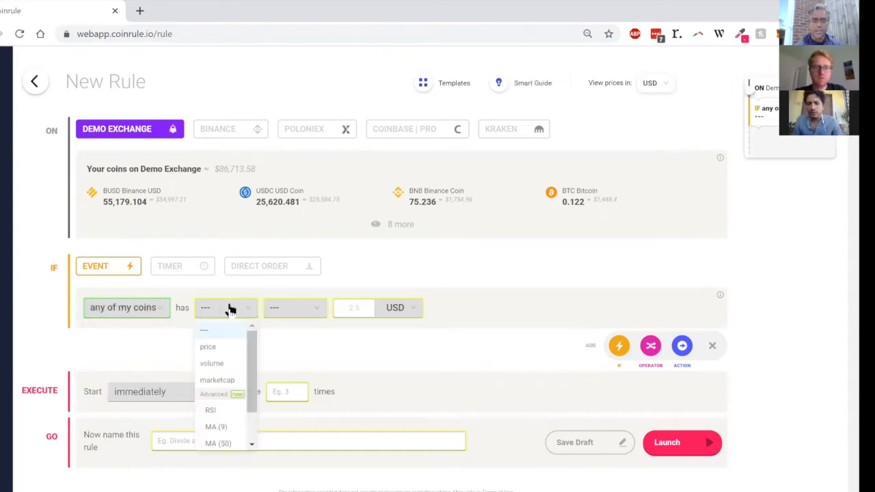
pyautogui.click(228, 350)
pyautogui.click(301, 311)
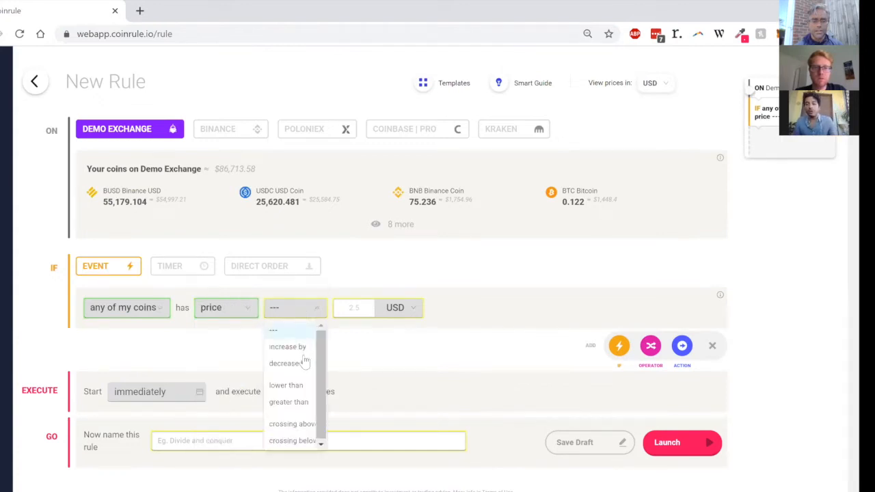
pyautogui.click(303, 368)
pyautogui.click(364, 309)
pyautogui.write('5')
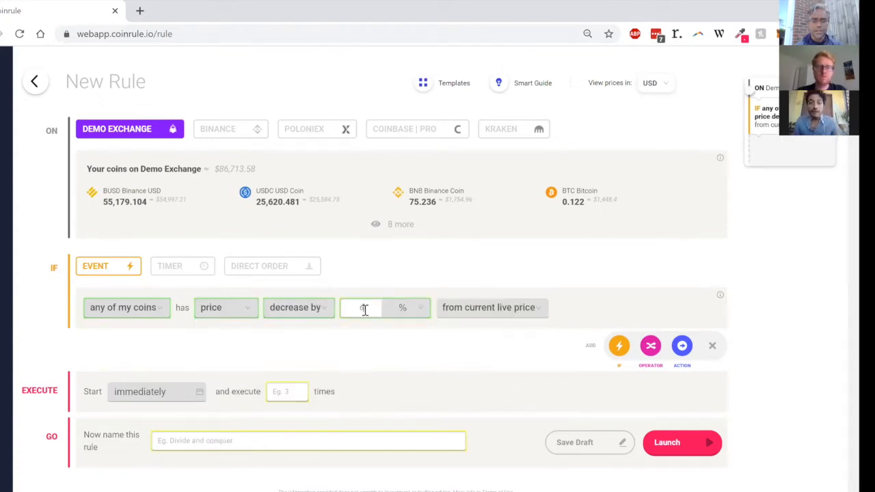
# Step: Add a sell action for 50 % of that coin into the BTC wallet
pyautogui.click(687, 347)
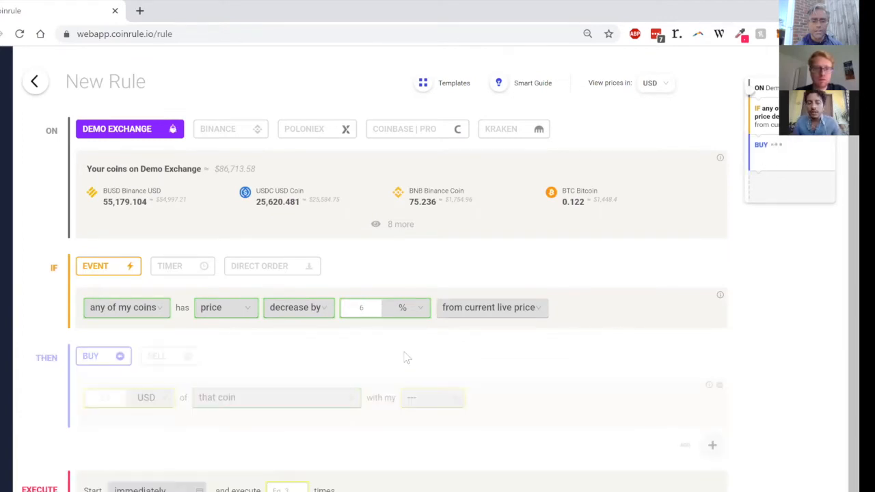
pyautogui.click(170, 357)
pyautogui.click(110, 391)
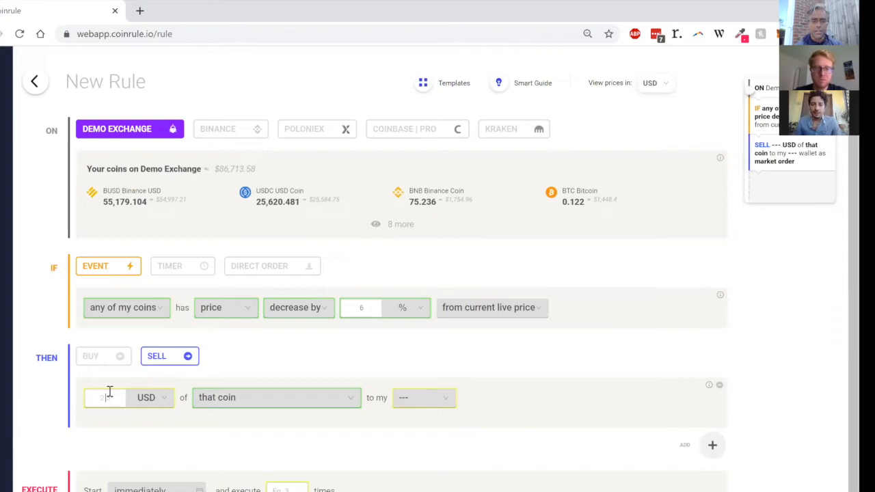
pyautogui.write('50')
pyautogui.click(146, 397)
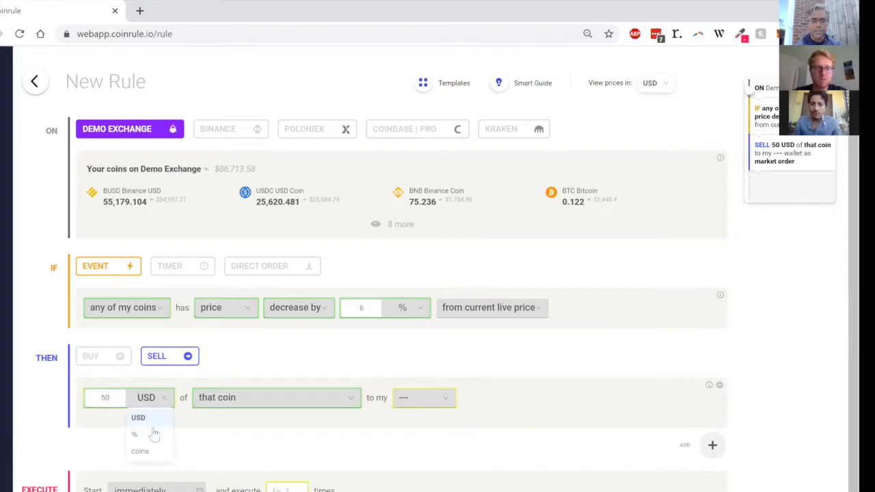
pyautogui.click(154, 438)
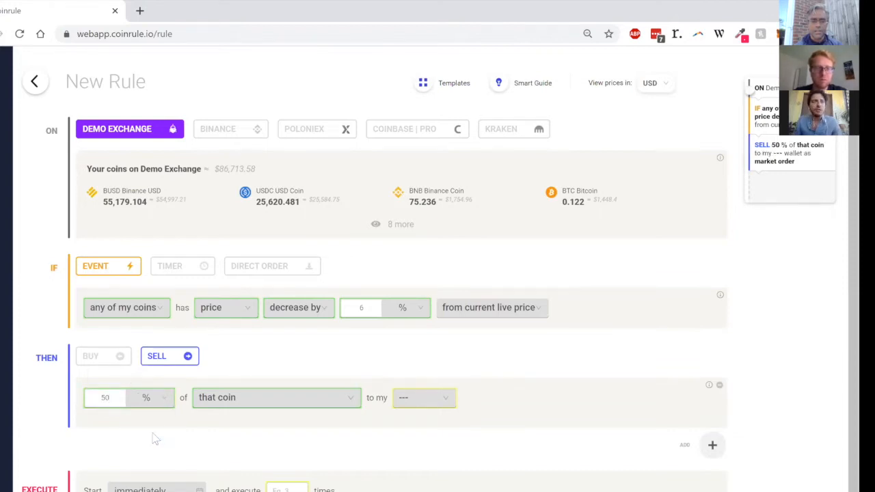
pyautogui.click(419, 399)
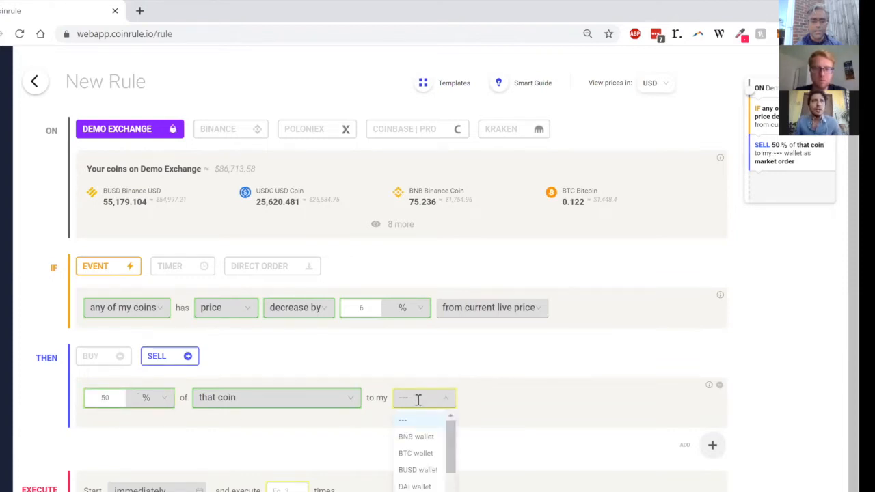
pyautogui.click(419, 455)
# Step: Set the rule named "Protect my portfolio" to execute 20 times in total and launch it live
pyautogui.click(287, 487)
pyautogui.write('20')
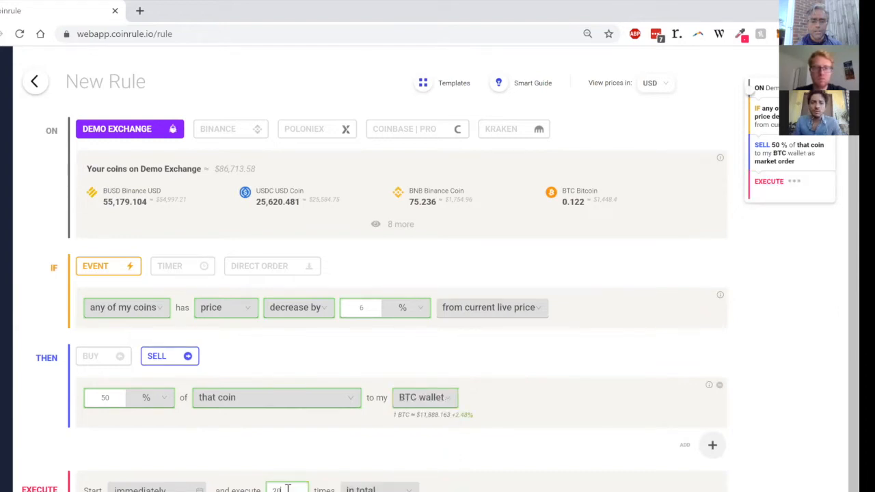
pyautogui.scroll(-1, 318, 465)
pyautogui.scroll(-1, 318, 465)
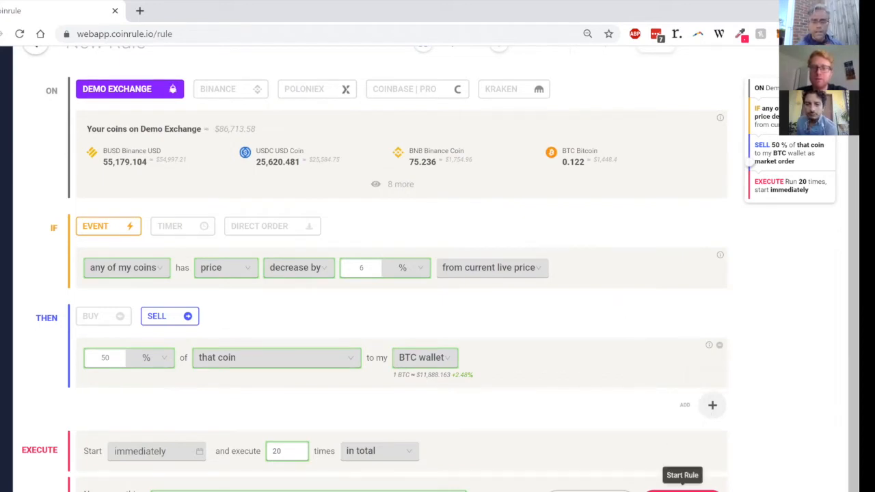
pyautogui.click(685, 489)
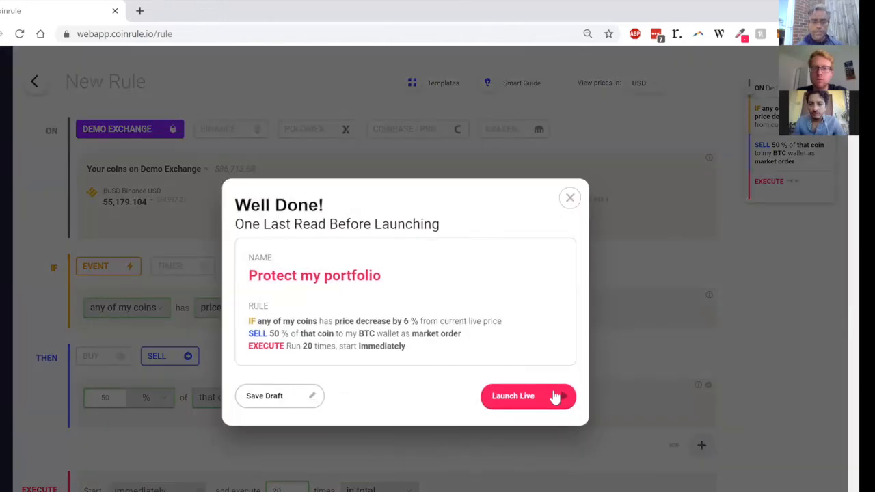
pyautogui.click(555, 396)
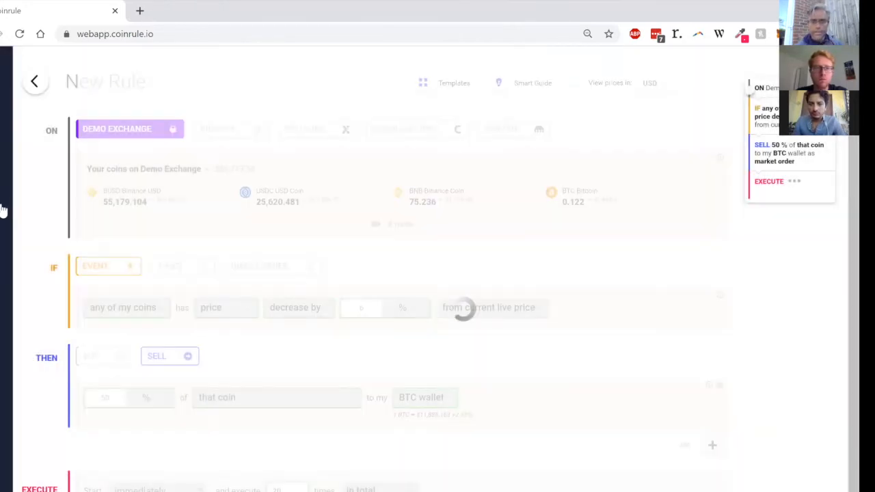
# Step: On the Exchanges page, choose Bitstamp as the new exchange and review its connection guide, then close the guide
pyautogui.click(11, 201)
pyautogui.click(194, 182)
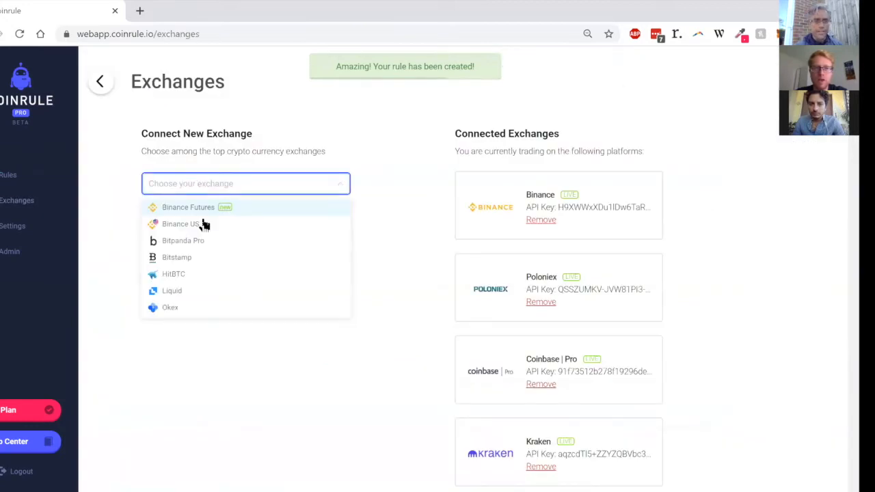
pyautogui.click(206, 259)
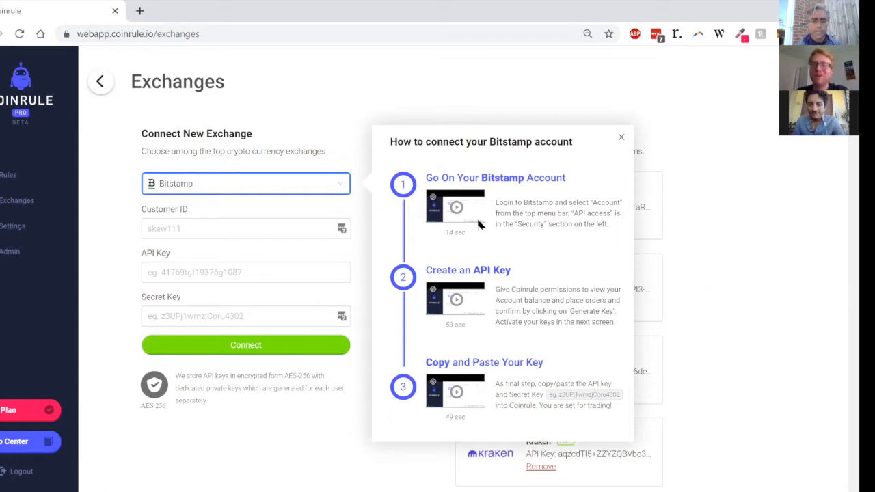
pyautogui.click(620, 140)
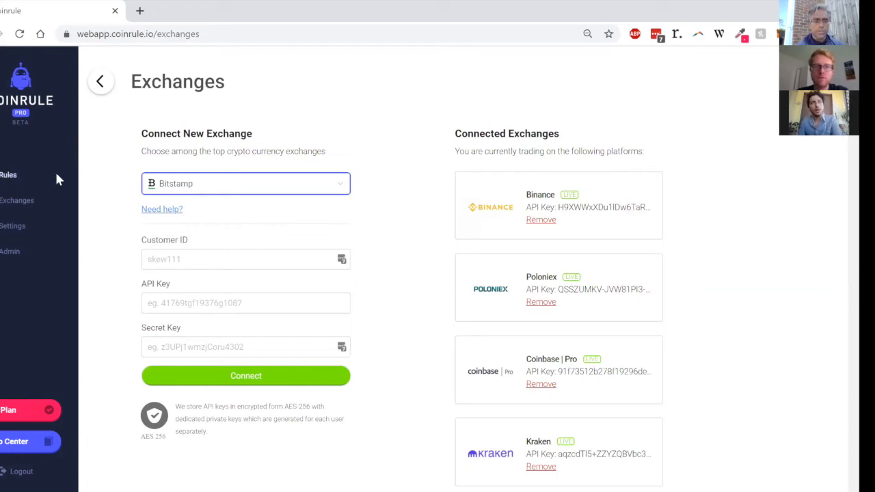
pyautogui.click(171, 35)
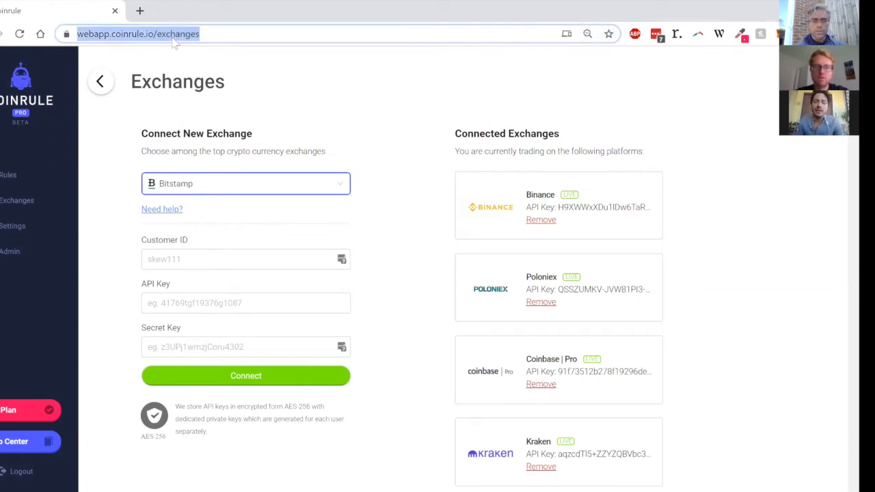
pyautogui.click(173, 36)
pyautogui.doubleClick(205, 33)
pyautogui.write('rul')
pyautogui.press('Return')
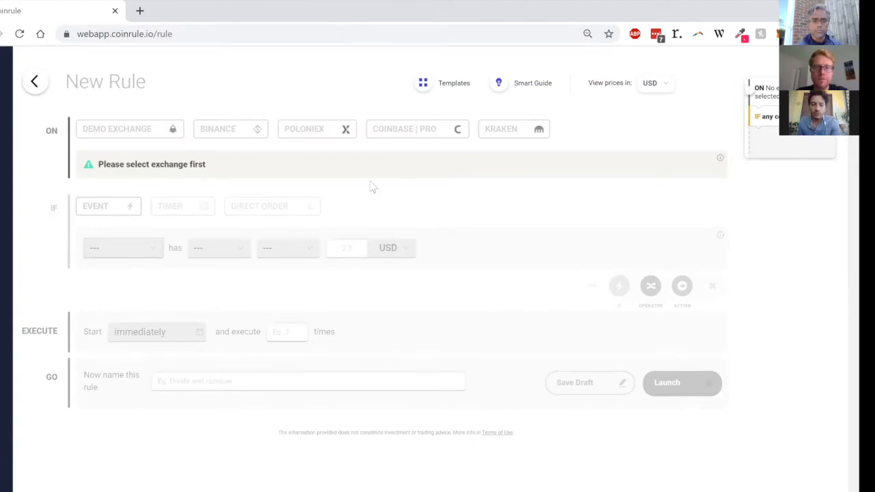
pyautogui.click(152, 134)
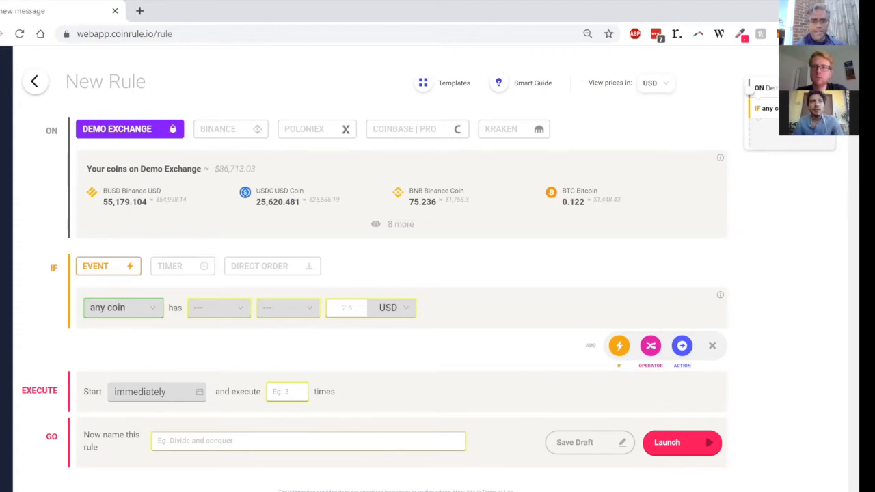
pyautogui.click(743, 491)
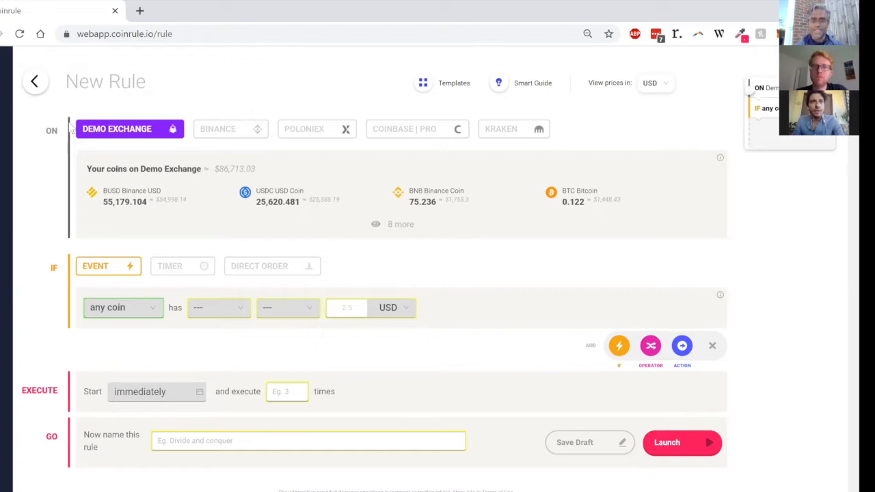
# Step: Leave the unsaved rule and look over the balances of the connected exchanges in My Wallets
pyautogui.click(37, 83)
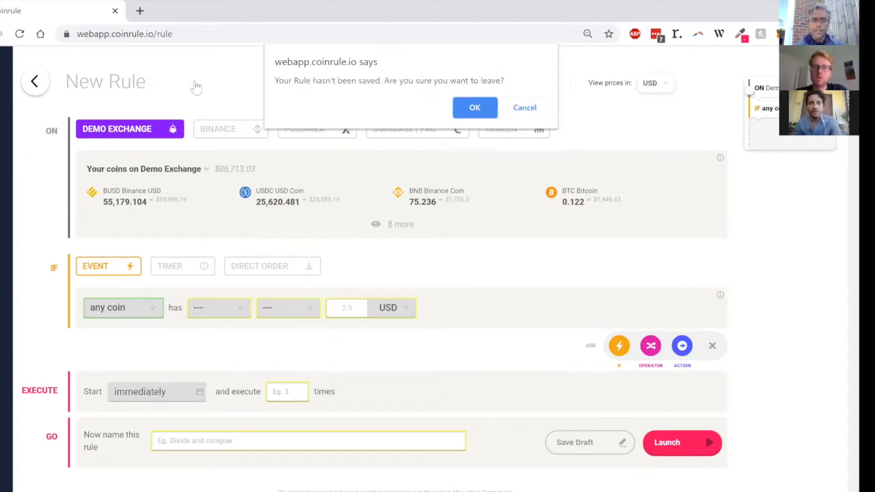
pyautogui.click(472, 110)
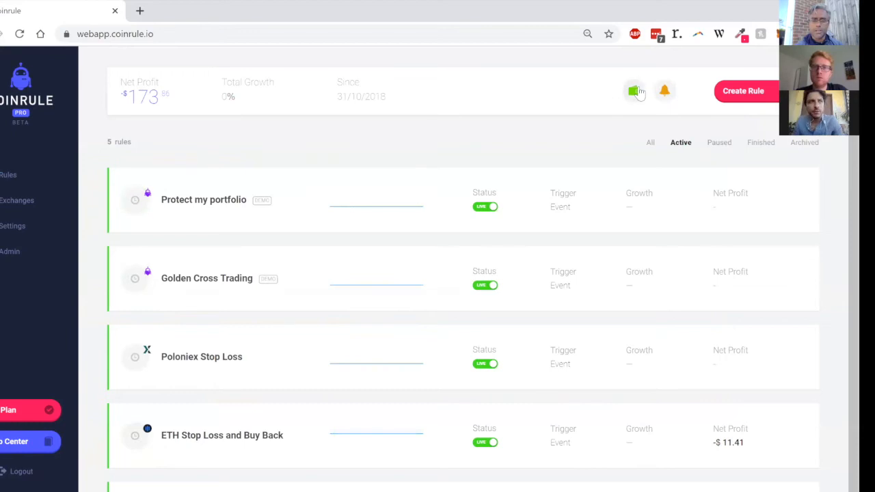
pyautogui.click(636, 91)
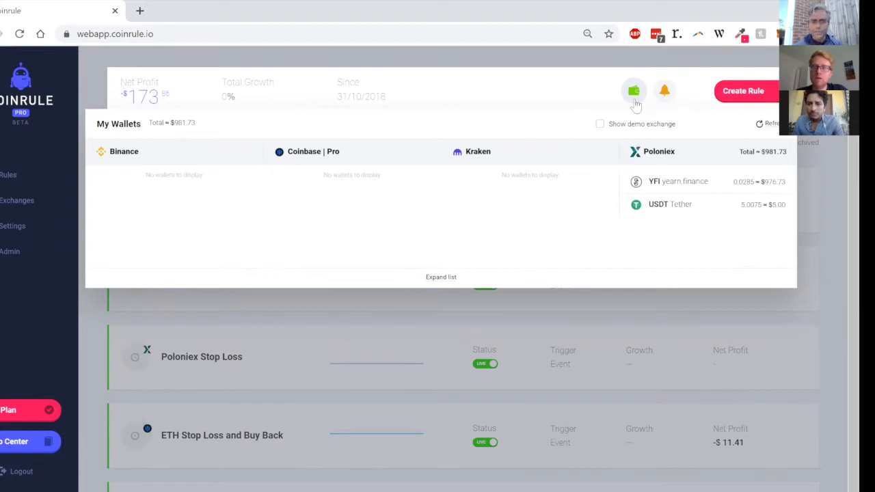
pyautogui.click(606, 89)
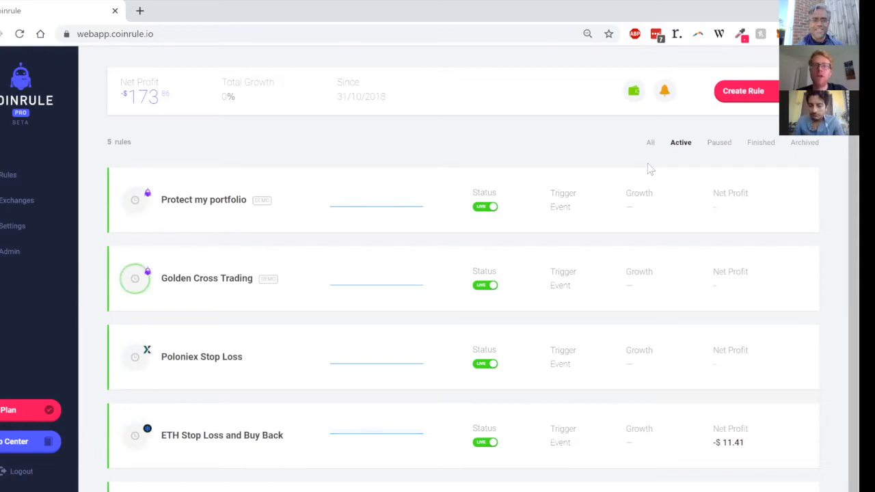
# Step: Start a new Demo Exchange rule as a direct order and add two more buy actions to it
pyautogui.click(744, 95)
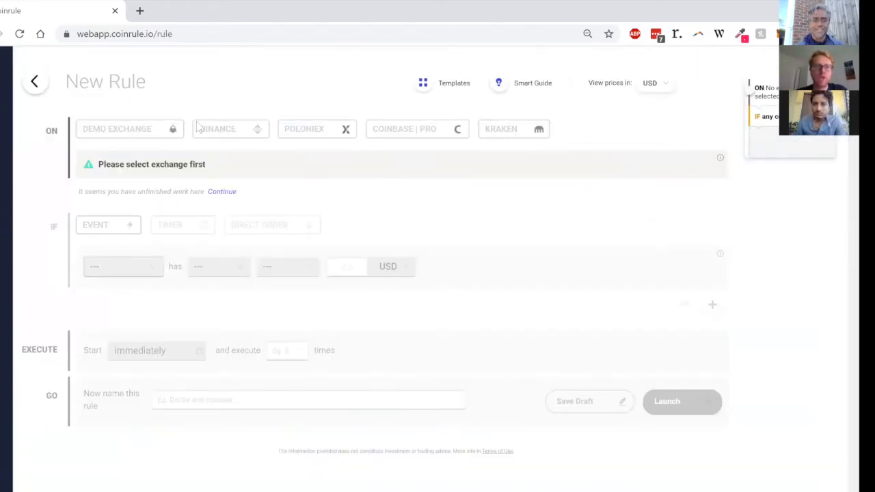
pyautogui.click(159, 134)
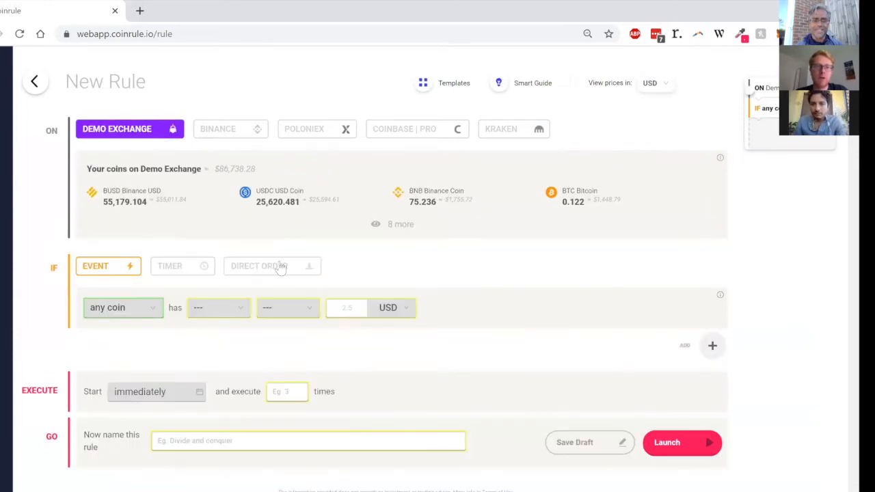
pyautogui.click(282, 267)
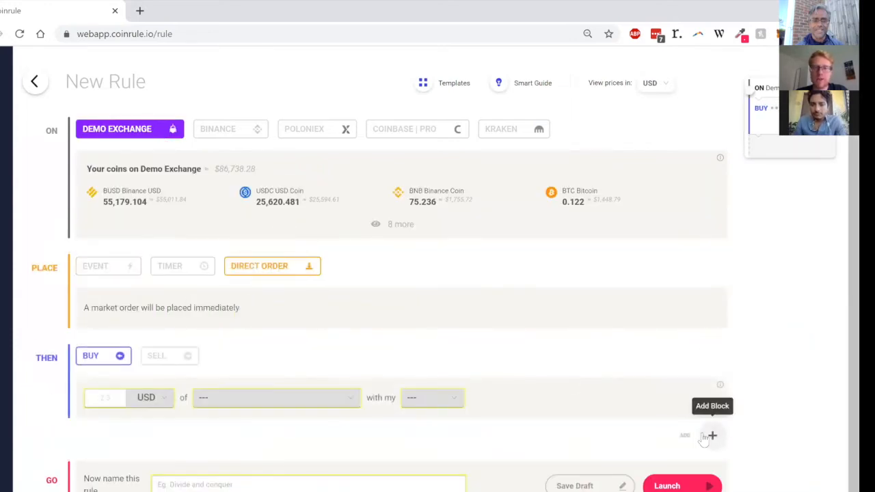
pyautogui.click(709, 436)
pyautogui.click(681, 435)
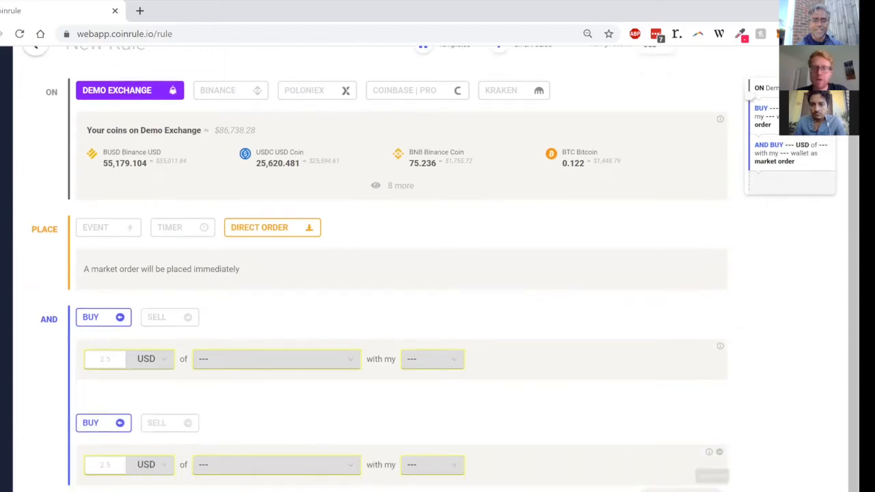
pyautogui.click(681, 490)
# Step: Set the first buy action to 50 USD of ADX AdEx paid with the BTC wallet
pyautogui.click(115, 362)
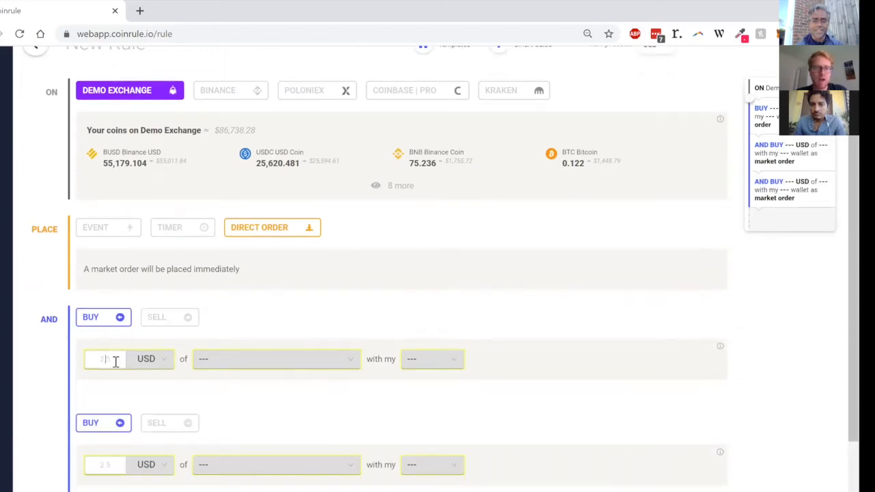
pyautogui.write('50')
pyautogui.press('Tab')
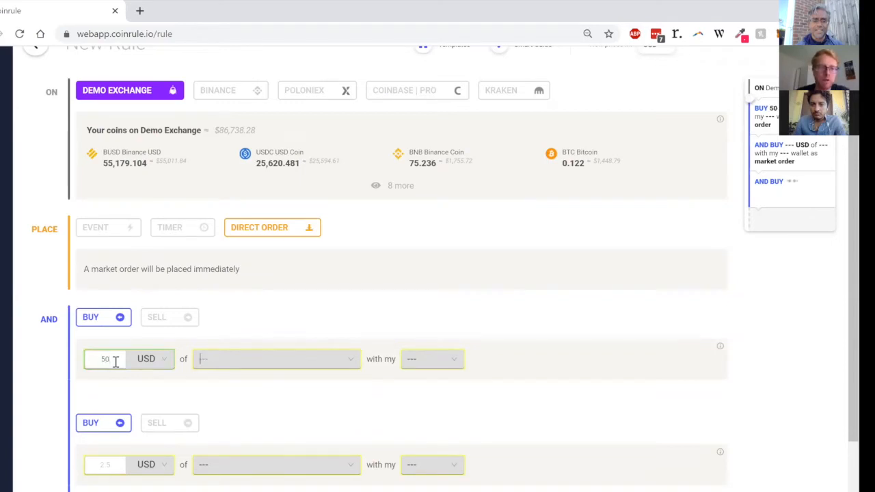
pyautogui.write('adx')
pyautogui.press('Return')
pyautogui.press('Tab')
pyautogui.press('Down')
pyautogui.press('Return')
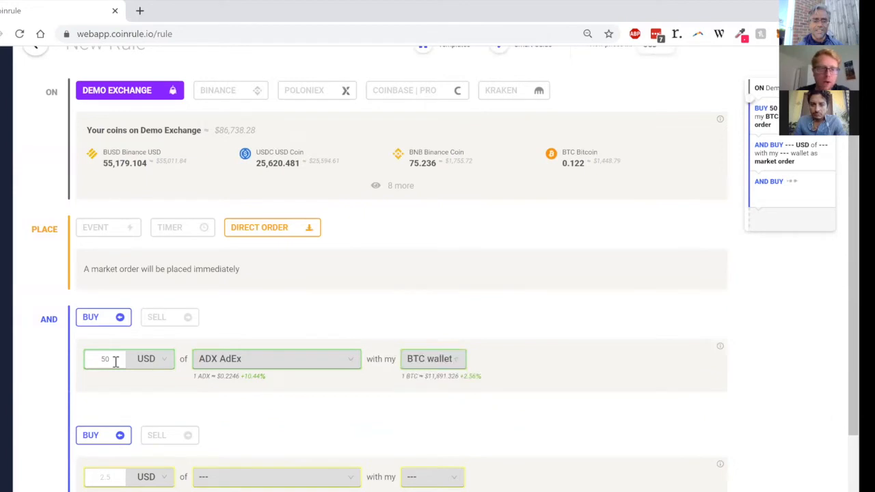
# Step: Set the second buy action to 100 USD of ALGO Algorand paid with the BNB wallet
pyautogui.press('Tab')
pyautogui.write('100')
pyautogui.press('Tab')
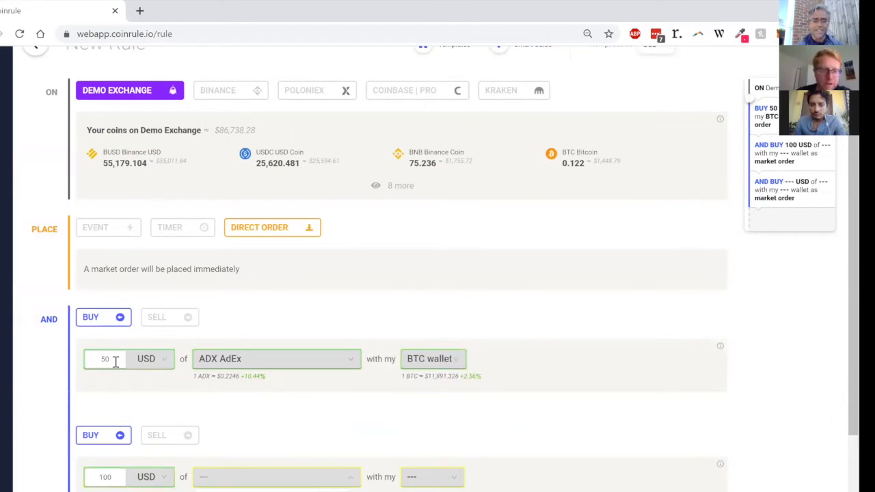
pyautogui.press('Return')
pyautogui.press('Down')
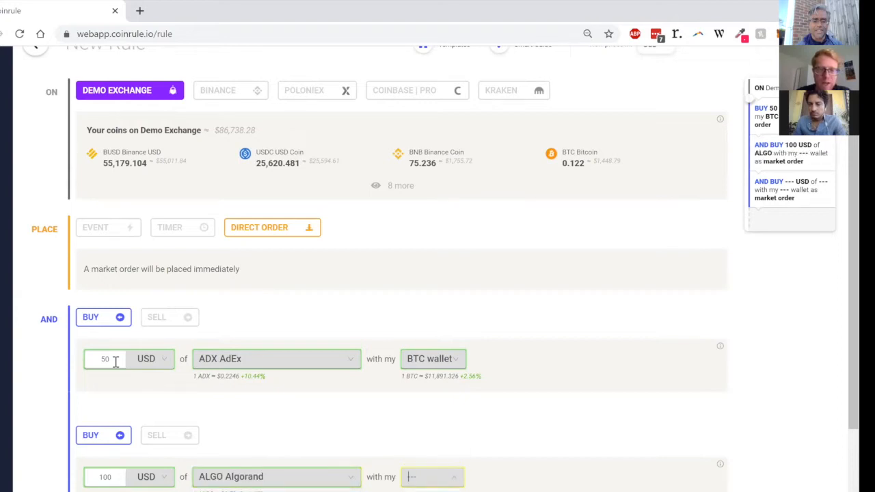
pyautogui.press('Return')
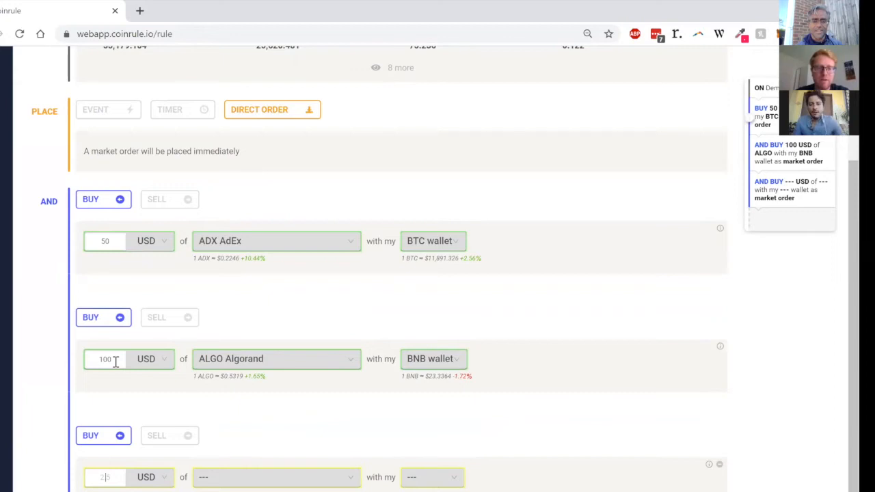
# Step: Set the third buy action to 75 USD of ANT Aragon paid with the BNB wallet
pyautogui.write('75')
pyautogui.press('Tab')
pyautogui.press('Down')
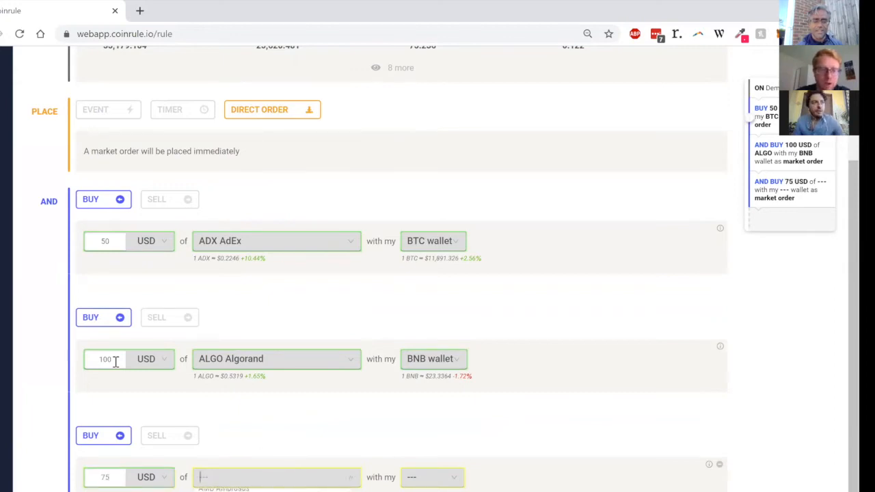
pyautogui.press('Return')
pyautogui.press('Tab')
pyautogui.press('Down')
pyautogui.press('Return')
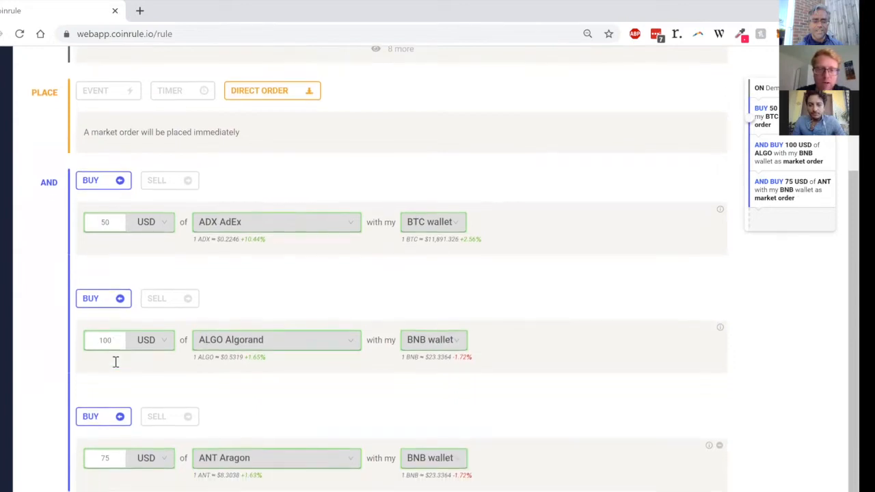
# Step: Name the rule "Buy coins" and launch it live
pyautogui.write('B')
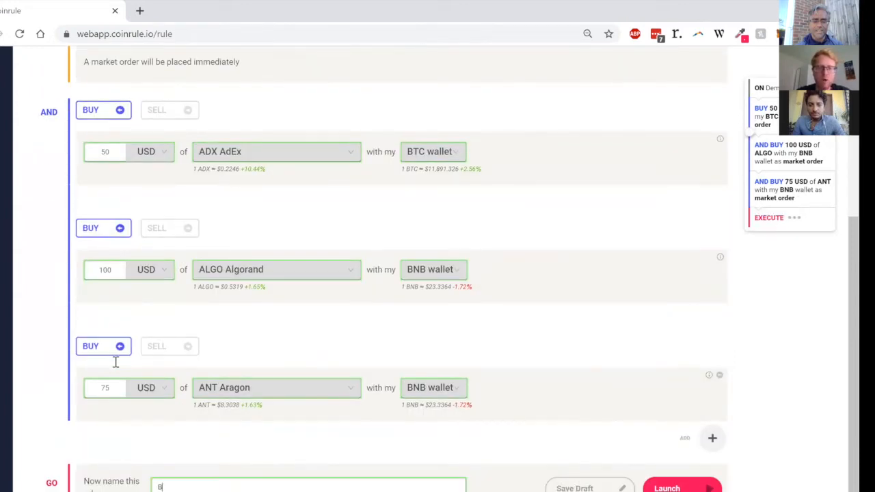
pyautogui.write('uy coins')
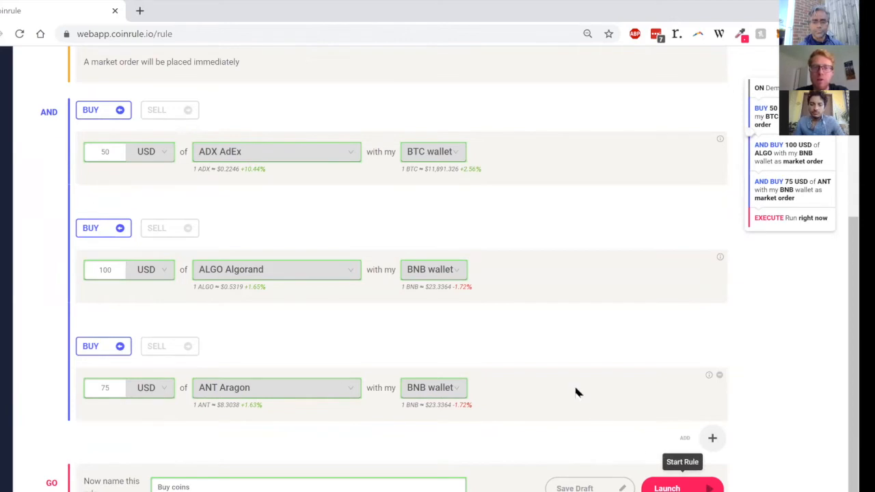
pyautogui.scroll(5, 576, 391)
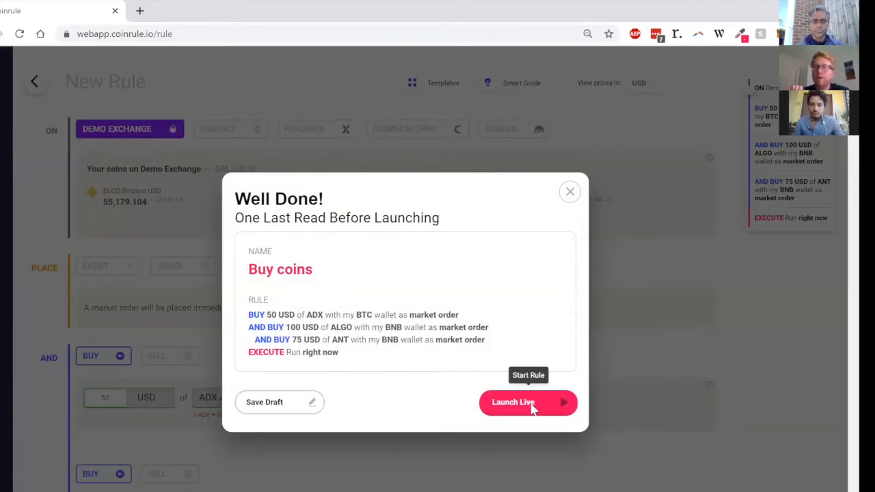
pyautogui.click(531, 404)
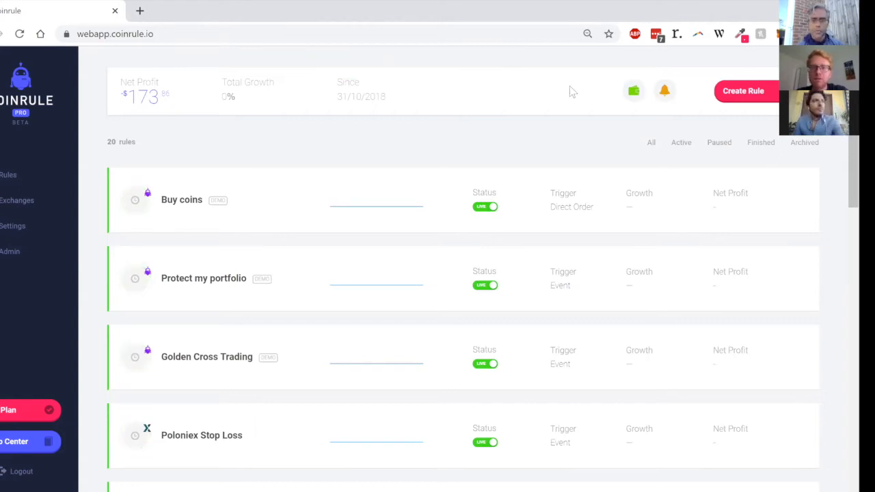
# Step: Switch off the live status of the Buy coins and Protect my portfolio rules
pyautogui.click(488, 210)
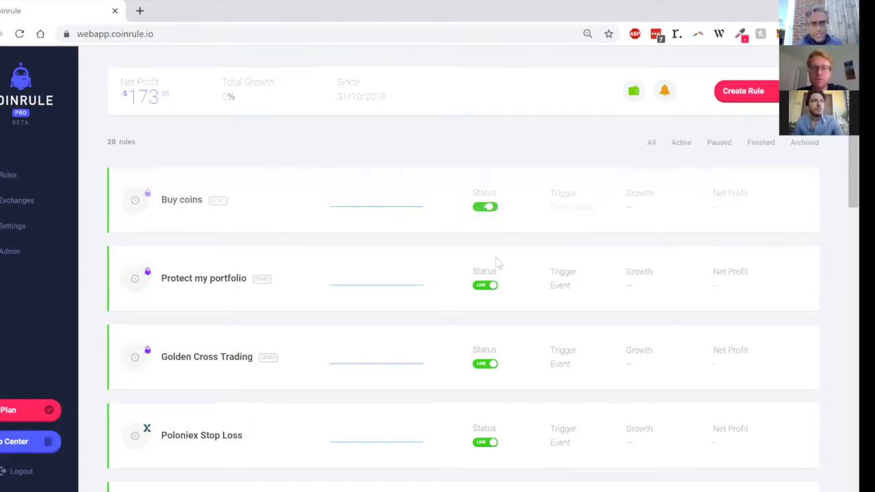
pyautogui.click(488, 210)
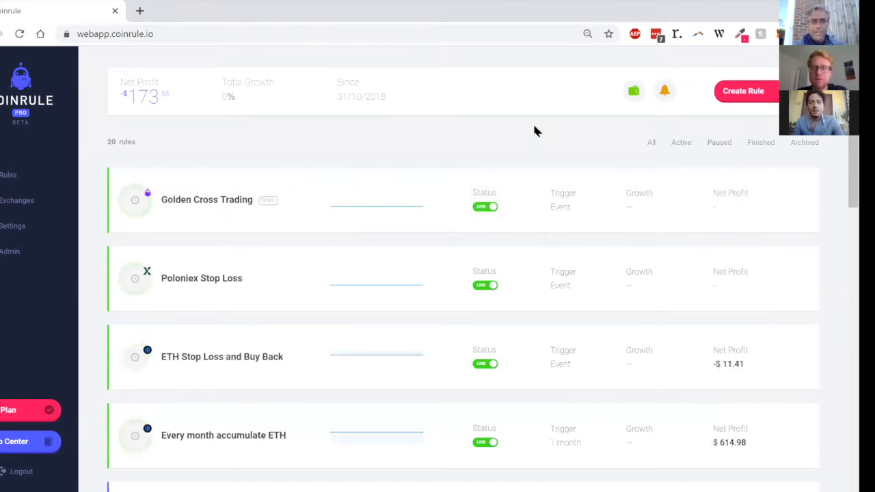
# Step: Look over the balances of the connected exchanges in My Wallets, then close the overview
pyautogui.click(634, 92)
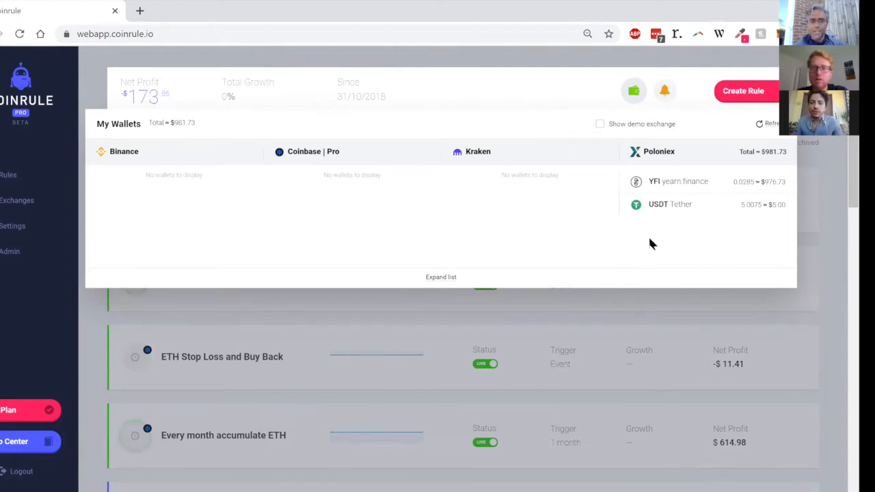
pyautogui.click(627, 91)
pyautogui.click(627, 91)
pyautogui.click(627, 91)
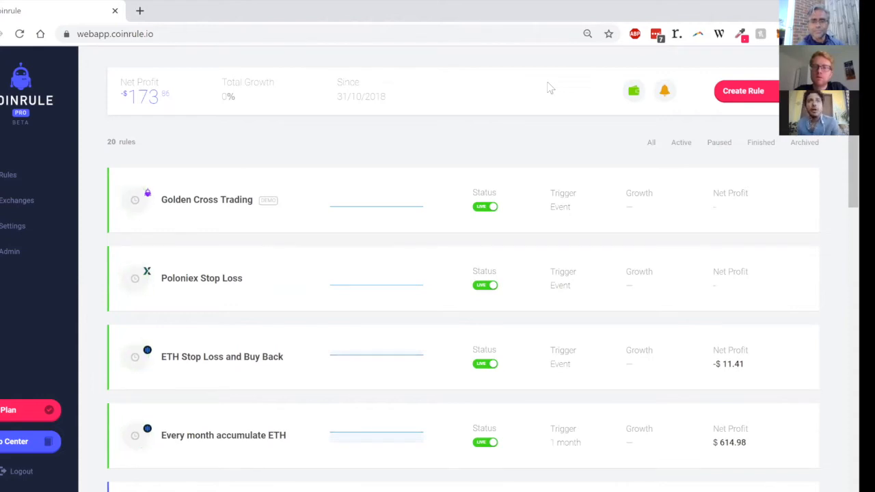
# Step: Create a new Demo Exchange rule with an event condition on the price of YFI yearn.finance
pyautogui.click(745, 101)
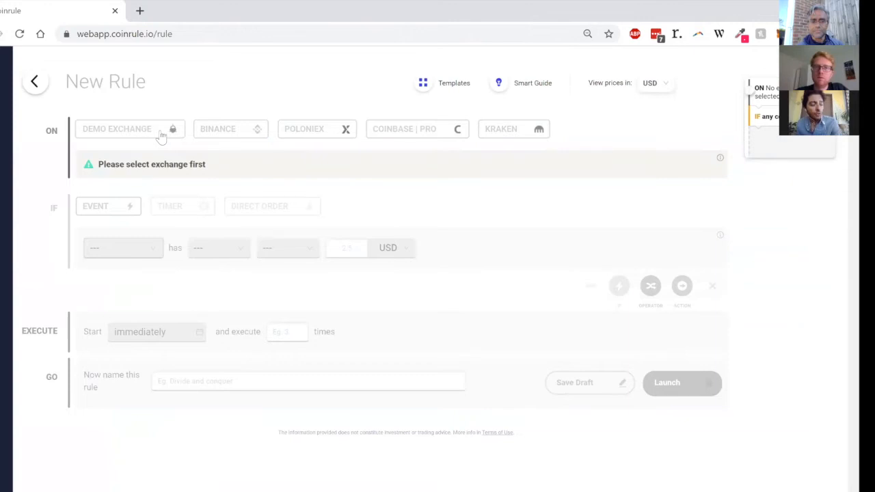
pyautogui.click(162, 135)
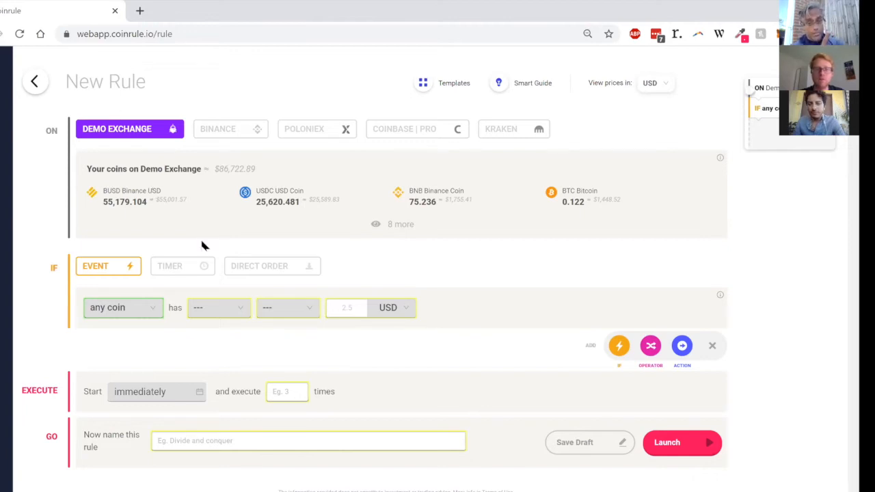
pyautogui.click(156, 316)
pyautogui.write('yf')
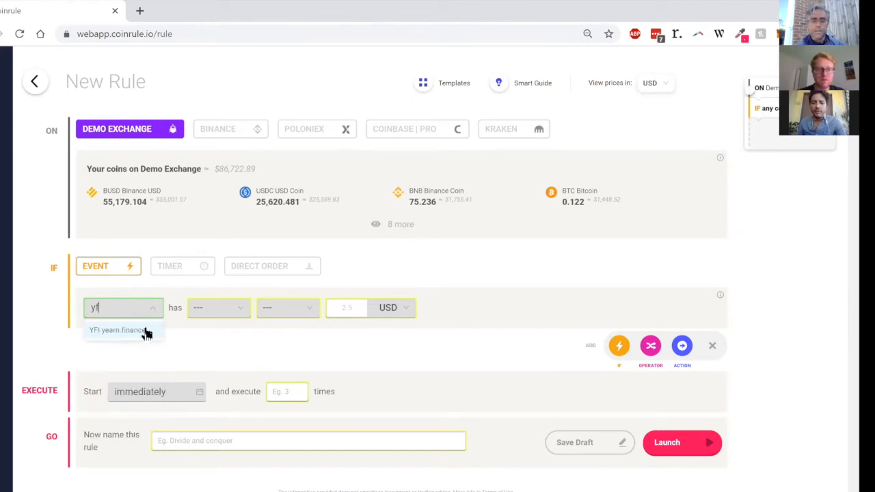
pyautogui.click(146, 332)
pyautogui.click(254, 312)
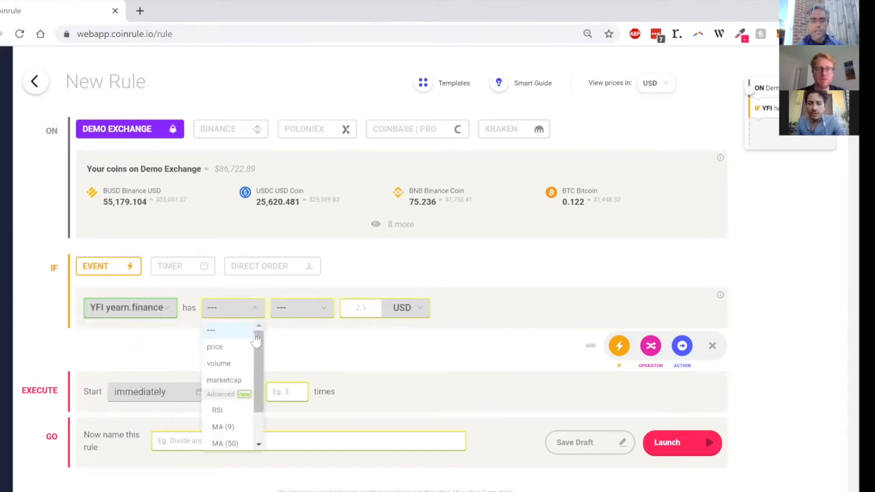
pyautogui.click(244, 348)
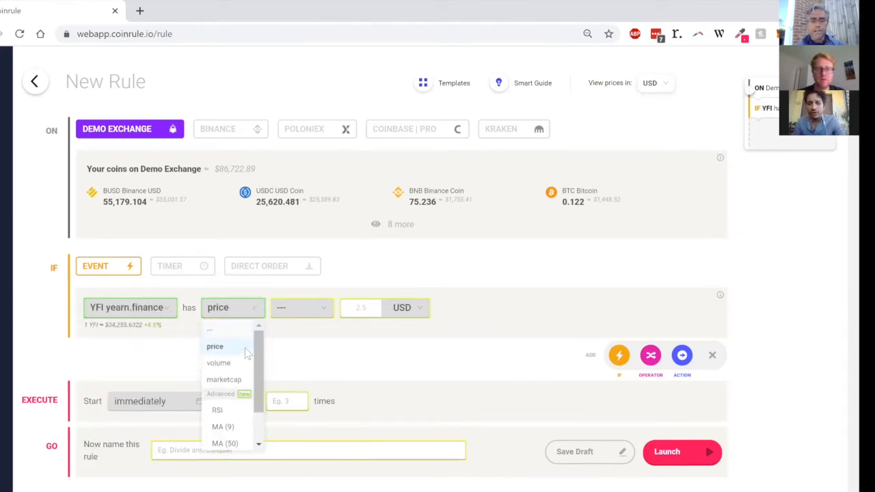
# Step: Set the YFI price condition to a decrease of 7% within 6 hours
pyautogui.click(320, 313)
pyautogui.click(301, 362)
pyautogui.click(380, 313)
pyautogui.write('7')
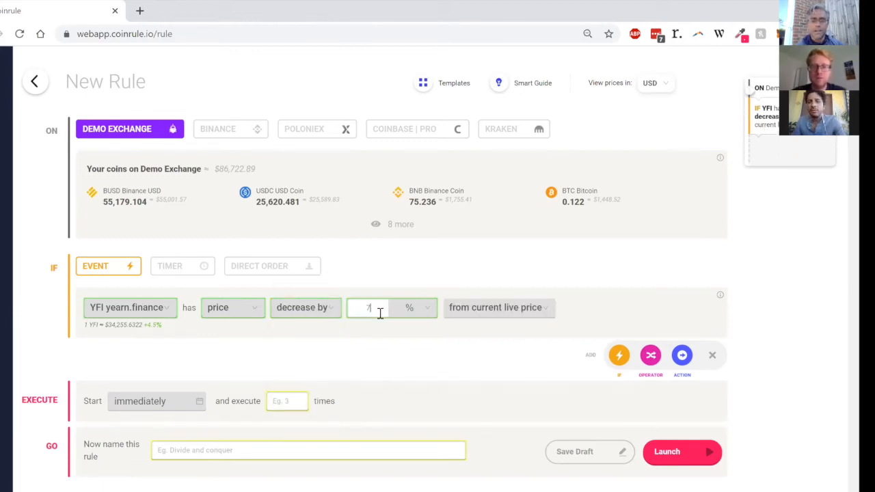
pyautogui.click(481, 314)
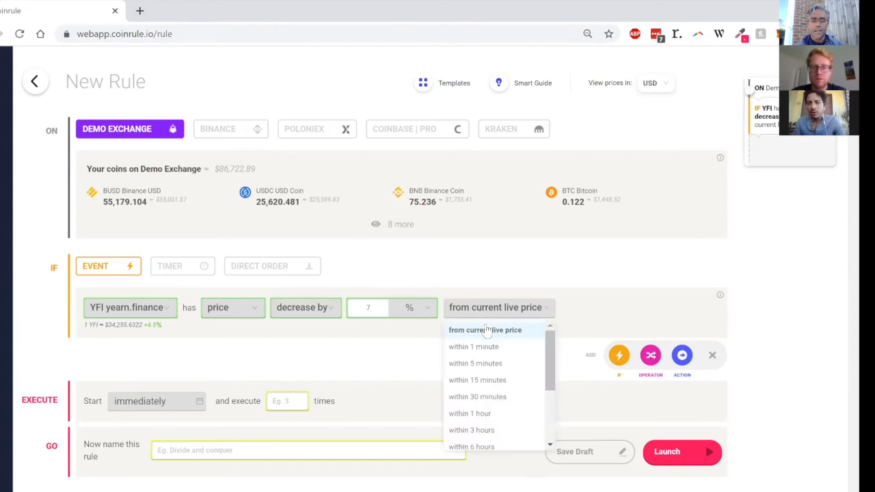
pyautogui.click(498, 446)
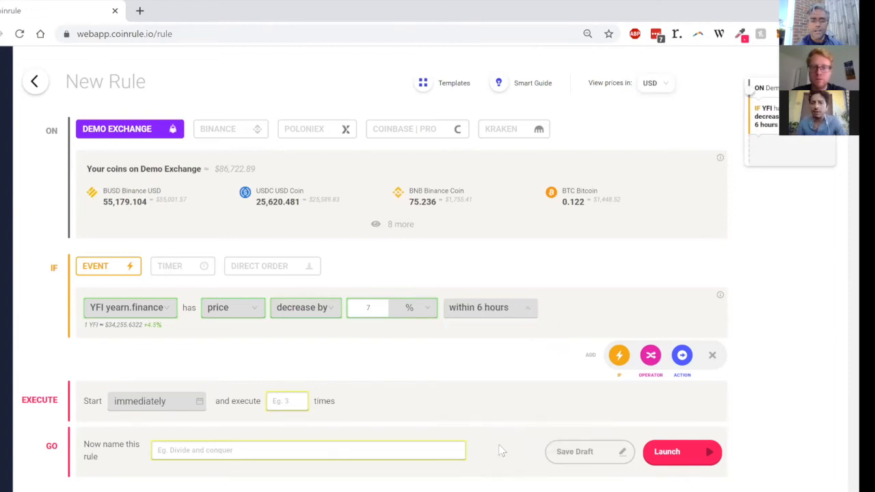
# Step: Add an action that buys 100 USD of that coin with the USDT wallet
pyautogui.click(681, 356)
pyautogui.click(117, 407)
pyautogui.write('100')
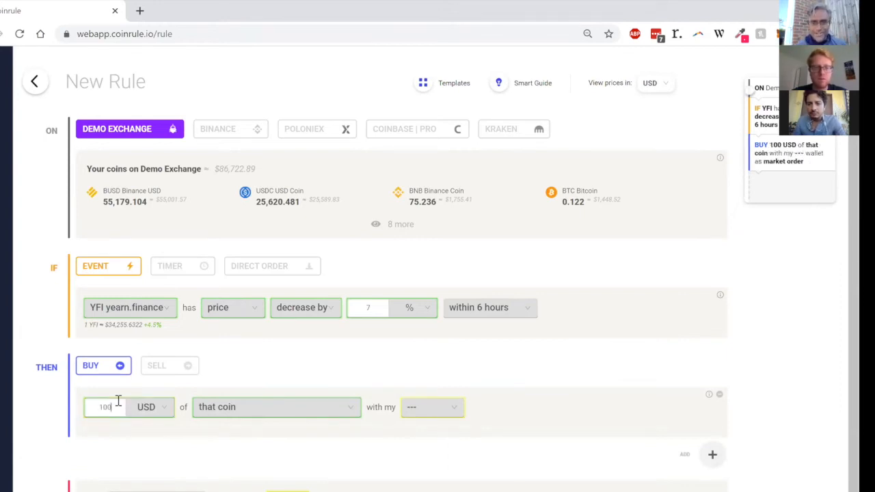
pyautogui.click(421, 408)
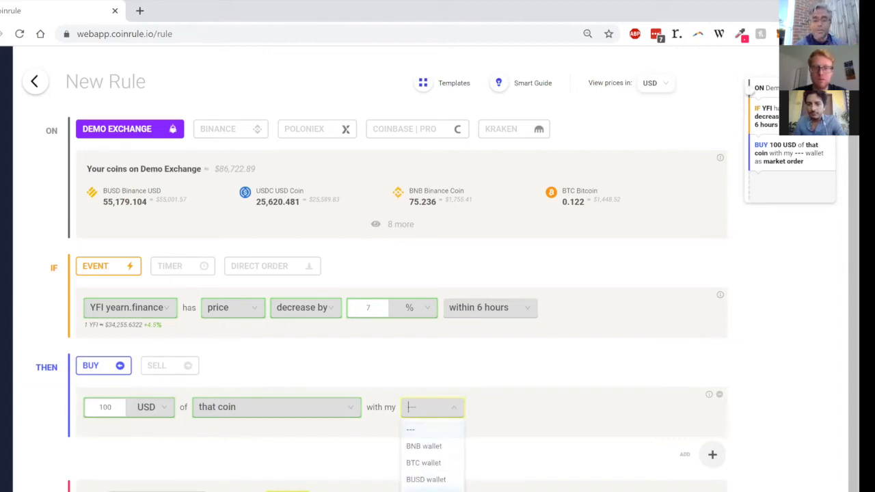
pyautogui.click(426, 488)
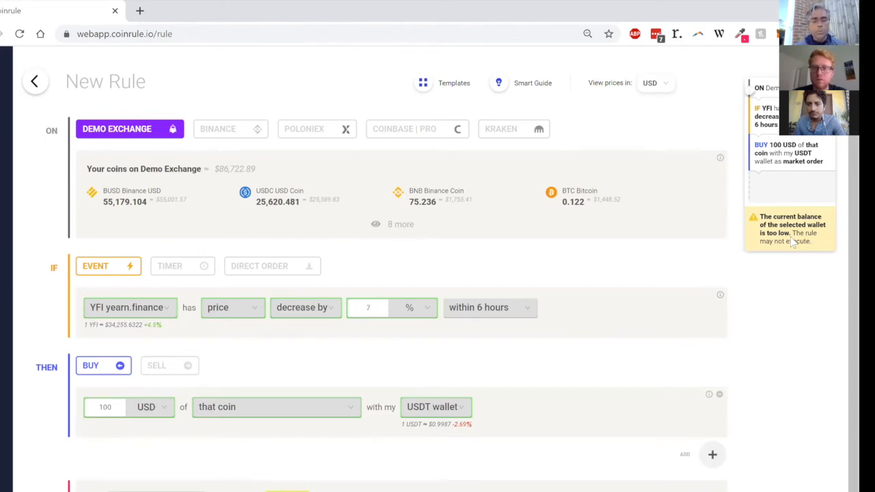
# Step: Add an Any Time operator triggered when that coin's price increases by 20% from the price at which it was bought
pyautogui.click(713, 454)
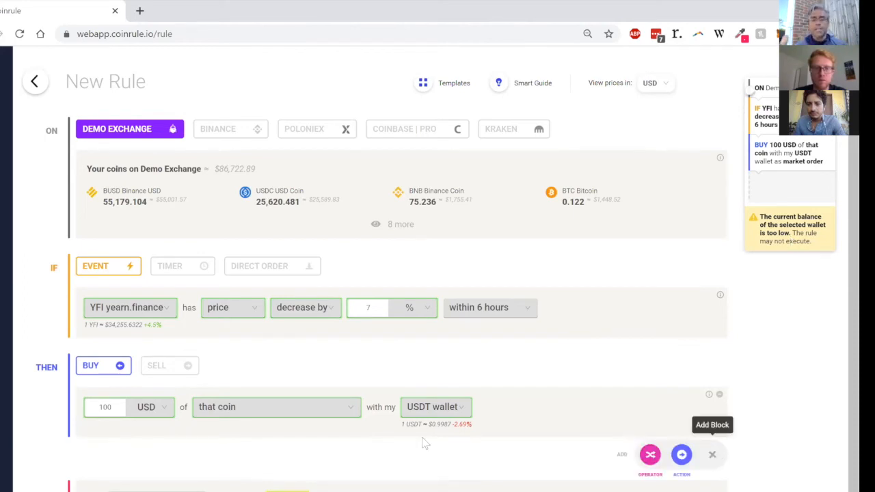
pyautogui.click(654, 459)
pyautogui.click(195, 467)
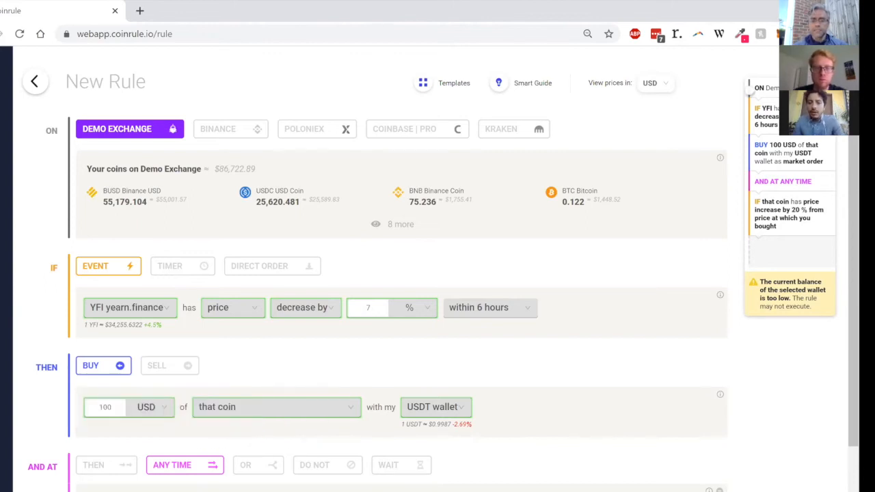
# Step: Add an action that sells 200 USD of that coin to the USDT wallet and set the rule to execute 20 times
pyautogui.scroll(-1, 656, 446)
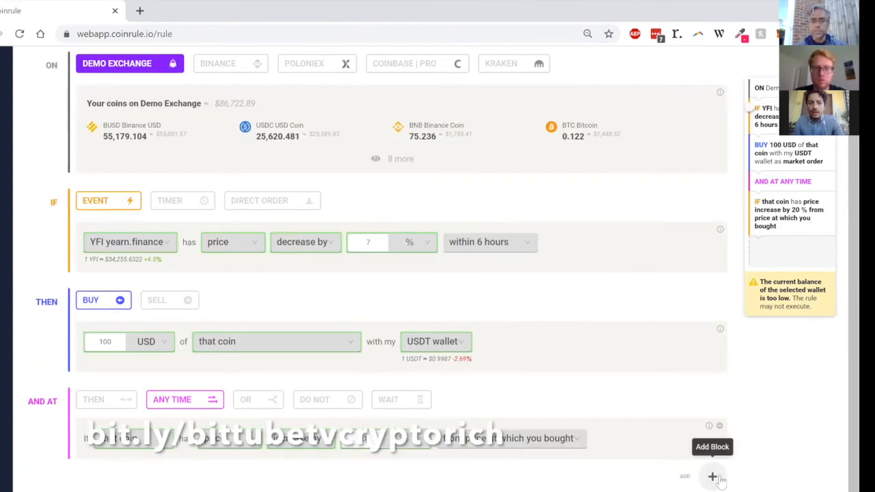
pyautogui.click(716, 477)
pyautogui.click(679, 478)
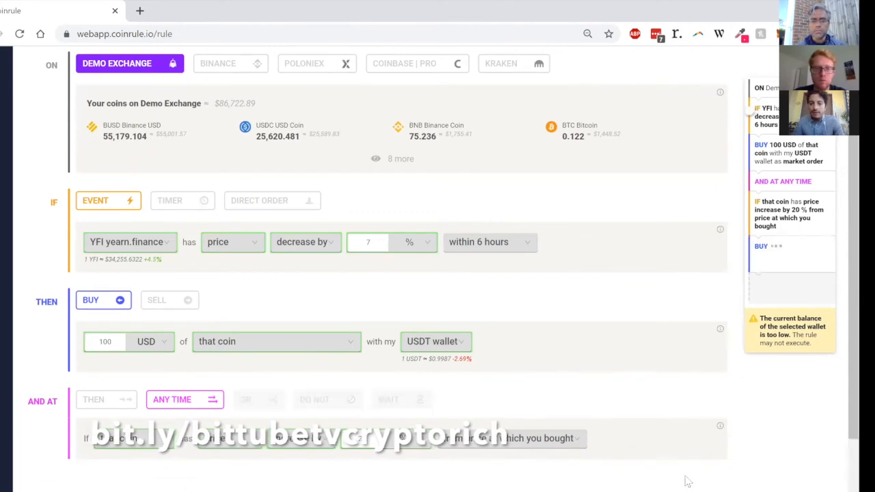
pyautogui.click(170, 487)
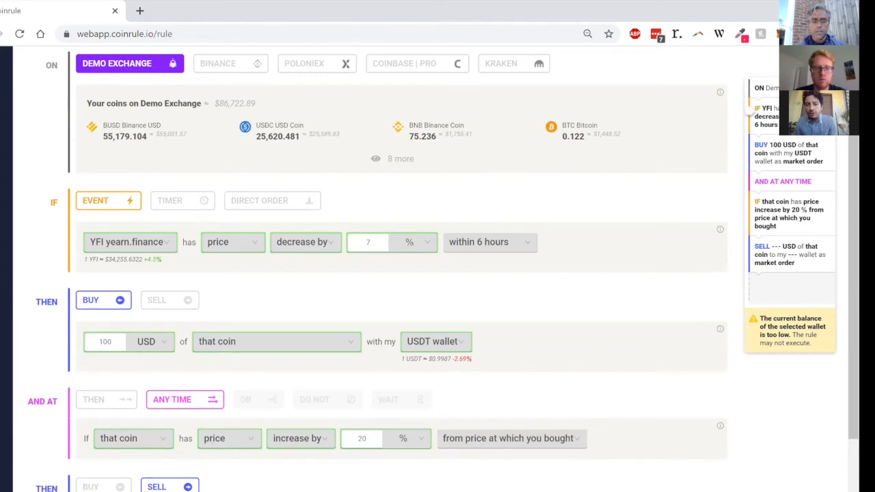
pyautogui.write('200')
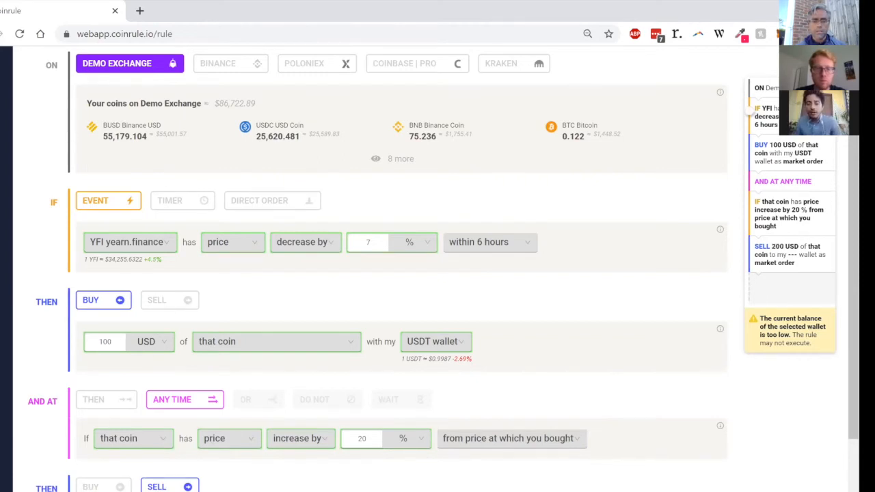
pyautogui.scroll(-1, 437, 273)
pyautogui.scroll(-1, 437, 273)
pyautogui.click(424, 459)
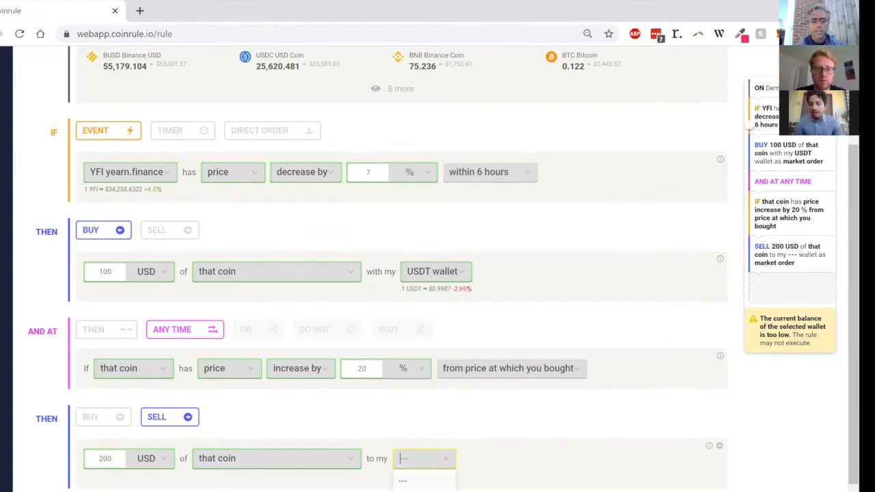
pyautogui.click(424, 489)
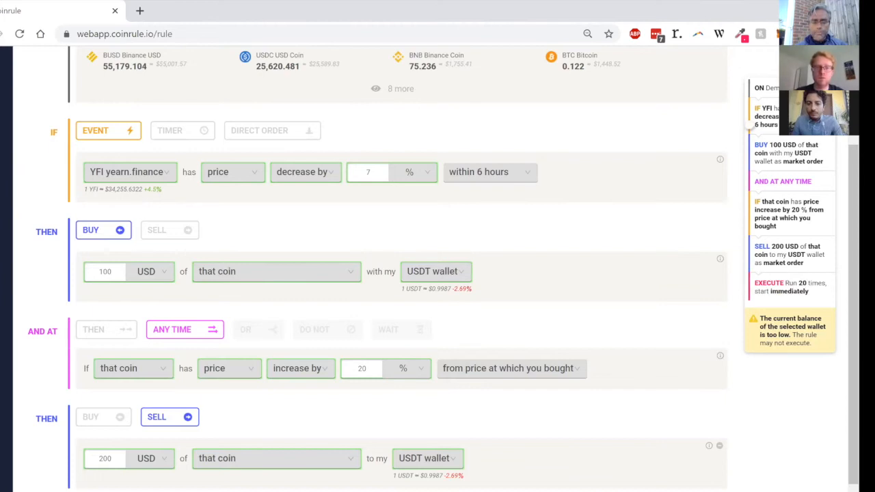
pyautogui.scroll(-1, 387, 479)
pyautogui.scroll(1, 387, 487)
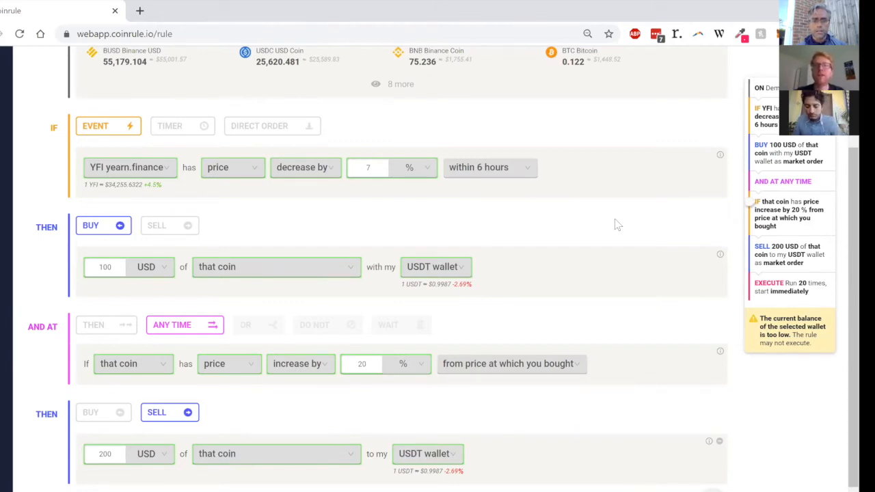
pyautogui.scroll(1, 614, 225)
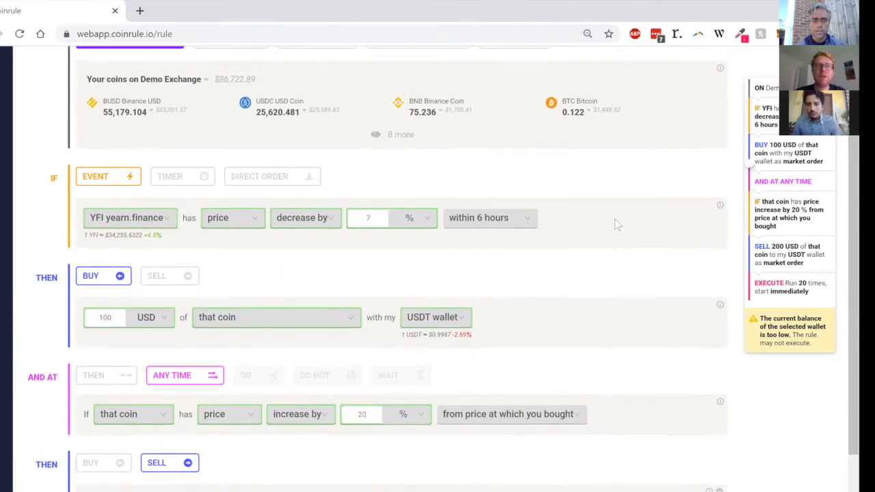
pyautogui.scroll(1, 614, 225)
pyautogui.scroll(1, 615, 225)
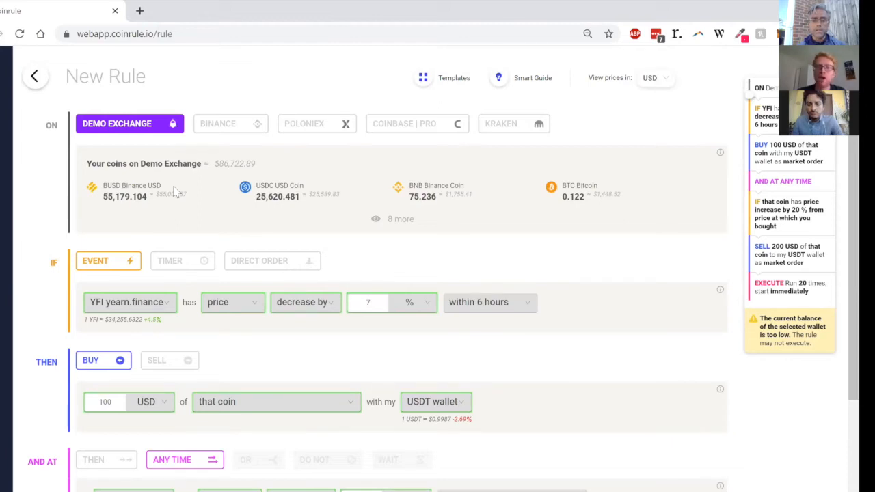
pyautogui.moveTo(6, 308)
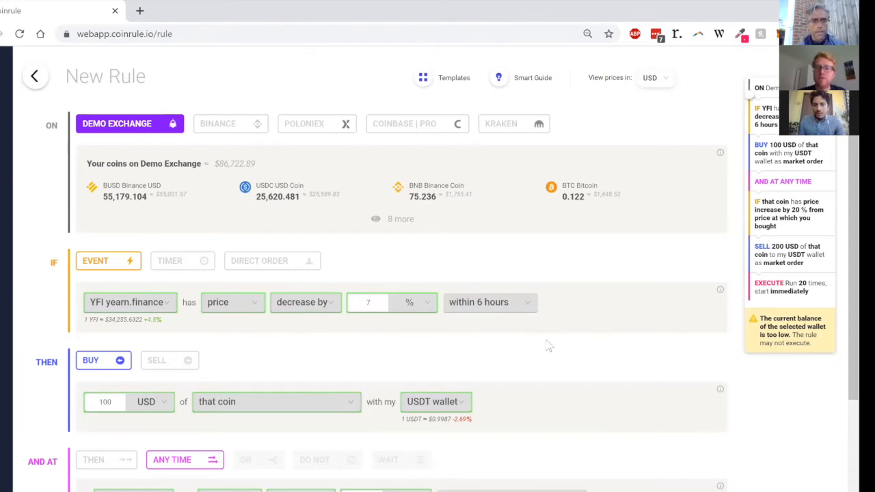
pyautogui.scroll(-2, 548, 347)
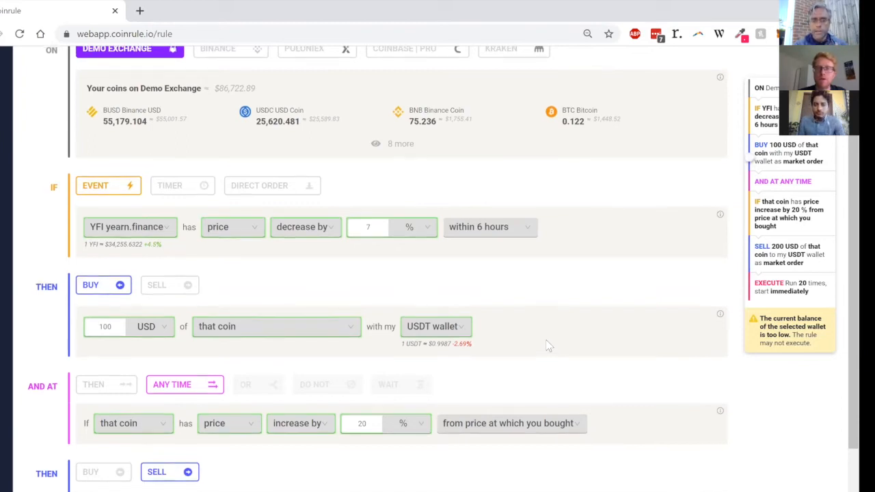
pyautogui.scroll(2, 549, 347)
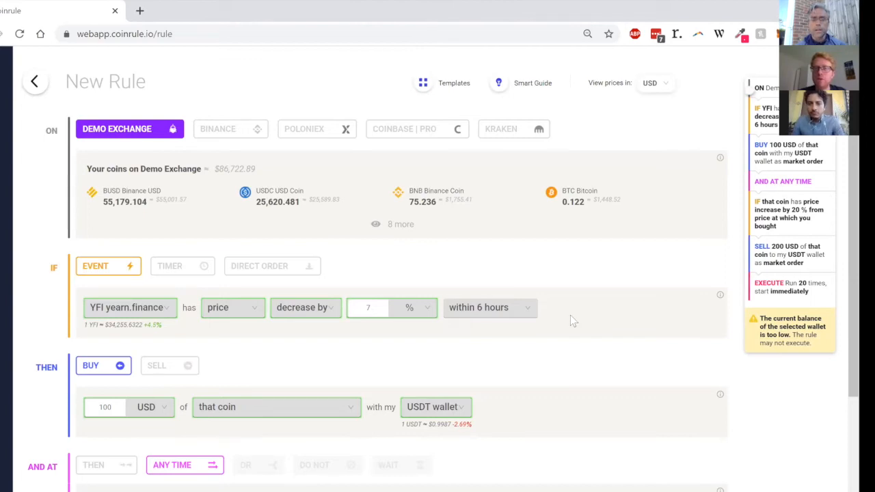
pyautogui.scroll(-1, 572, 322)
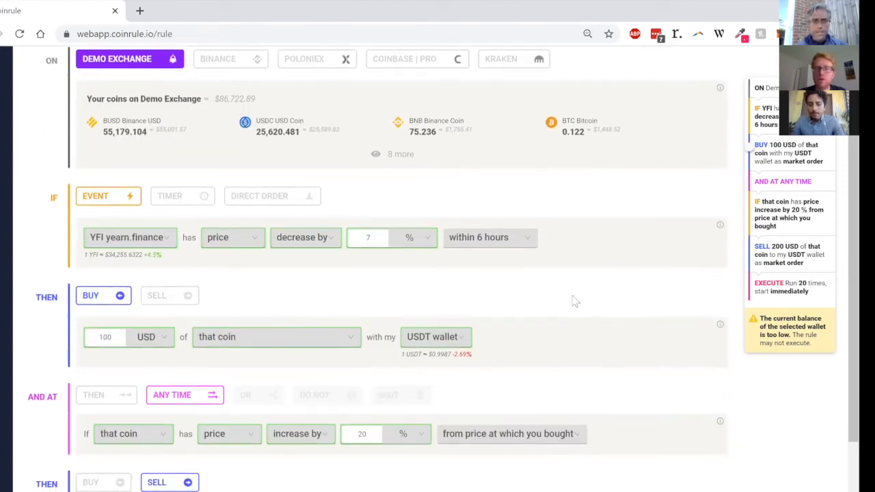
pyautogui.scroll(1, 572, 301)
pyautogui.scroll(1, 428, 94)
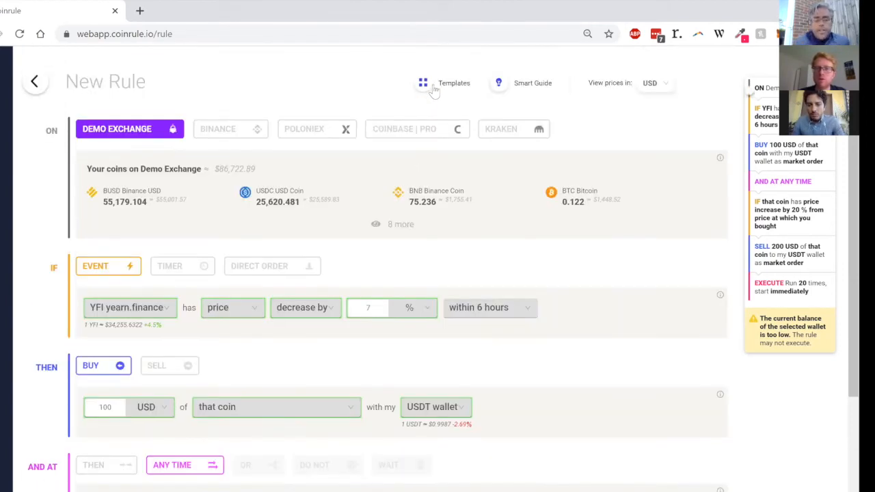
# Step: Browse the second page of Maximize-tagged strategies in the Template Library, and close the library without picking a template
pyautogui.click(434, 88)
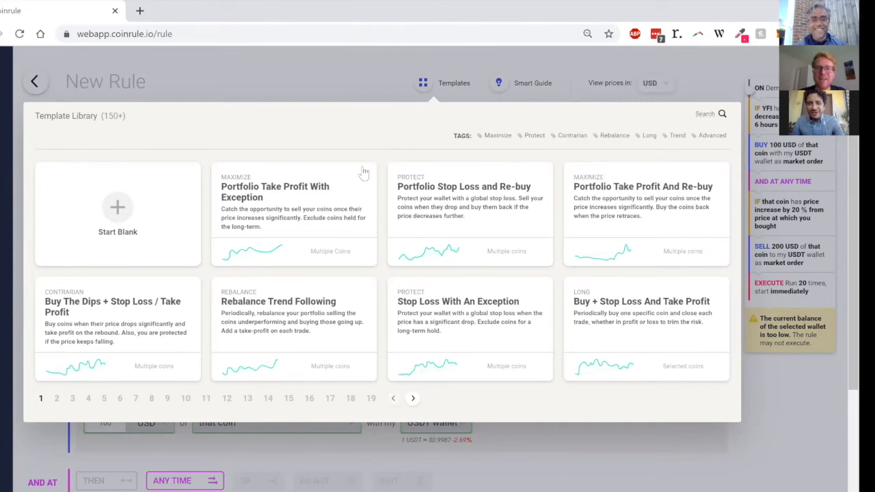
pyautogui.click(506, 139)
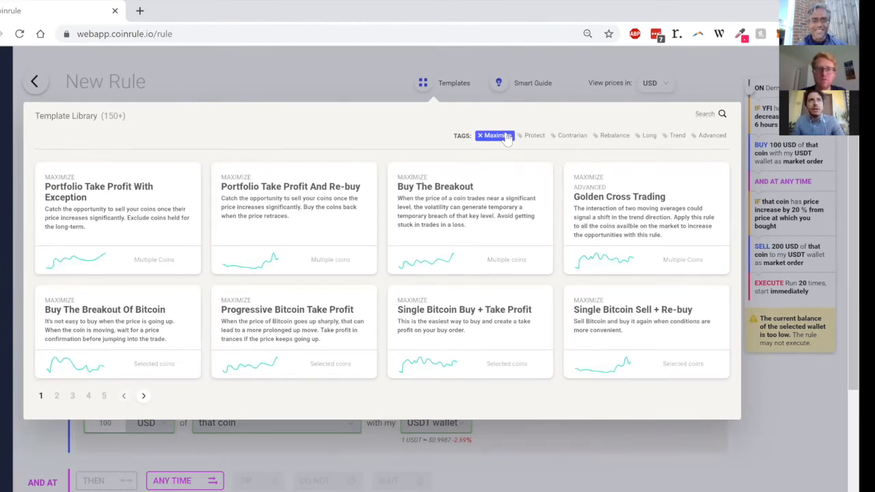
pyautogui.click(56, 398)
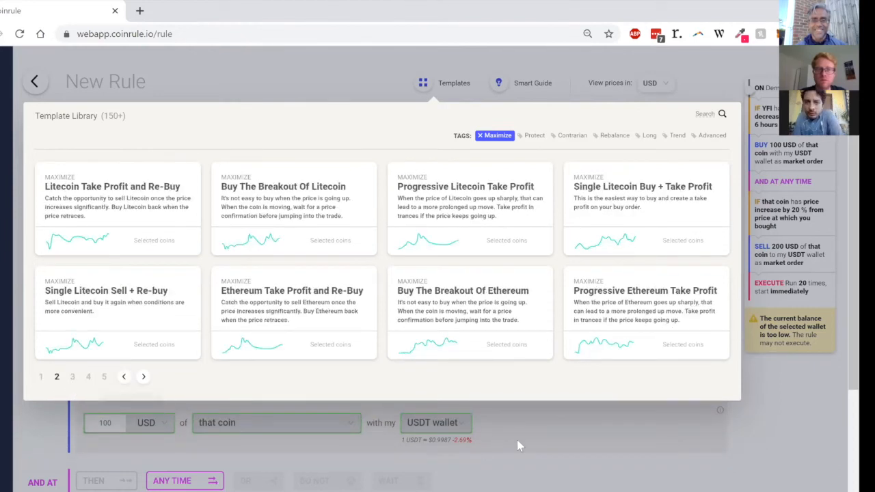
pyautogui.click(559, 434)
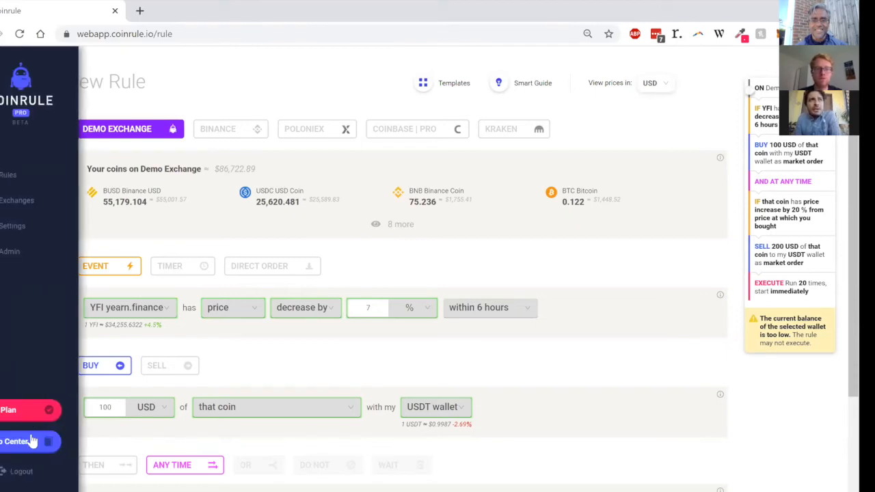
# Step: Open the Help Center, look through its Trading Ideas category, and return to the rule being built
pyautogui.click(31, 440)
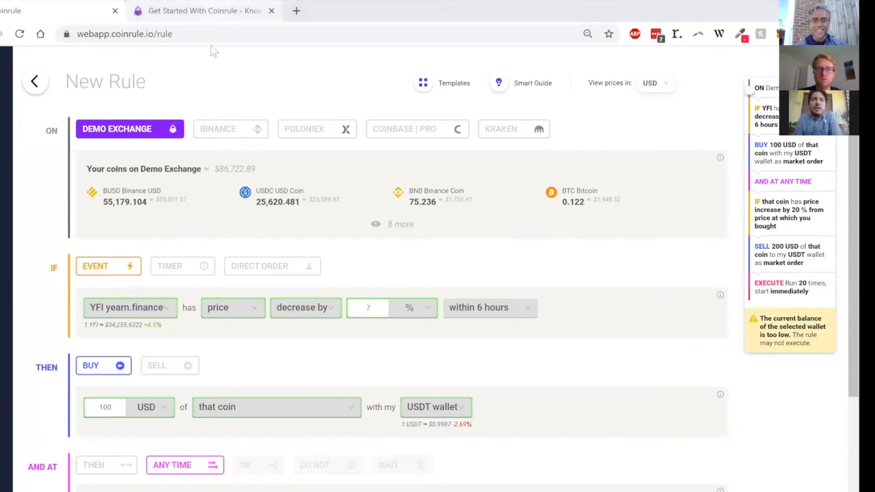
pyautogui.hotkey('ctrl', 'Tab')
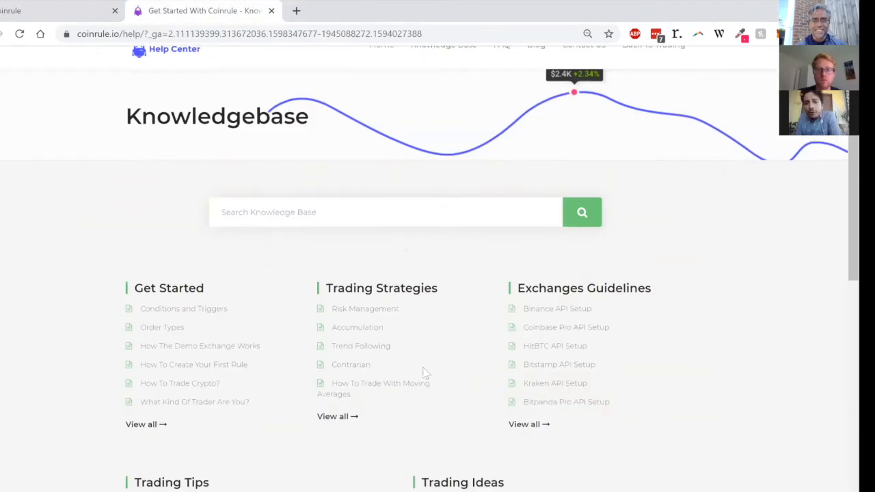
pyautogui.scroll(-3, 421, 371)
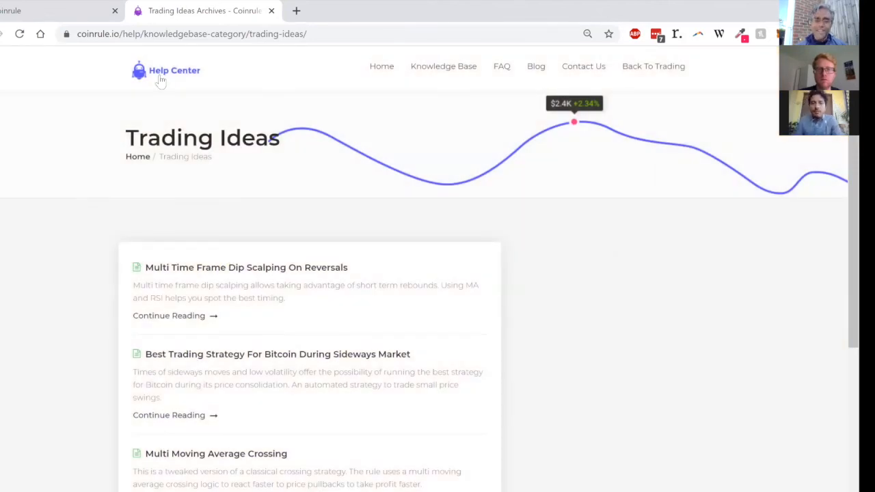
pyautogui.click(91, 7)
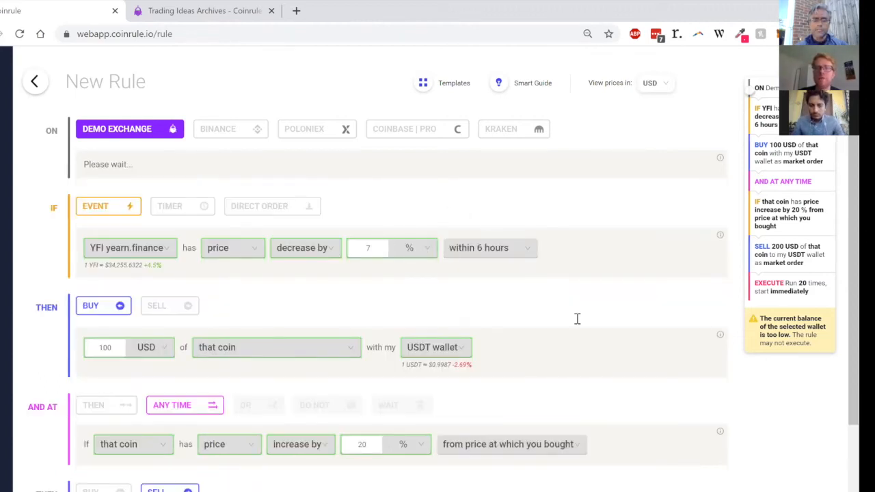
pyautogui.scroll(-1, 578, 325)
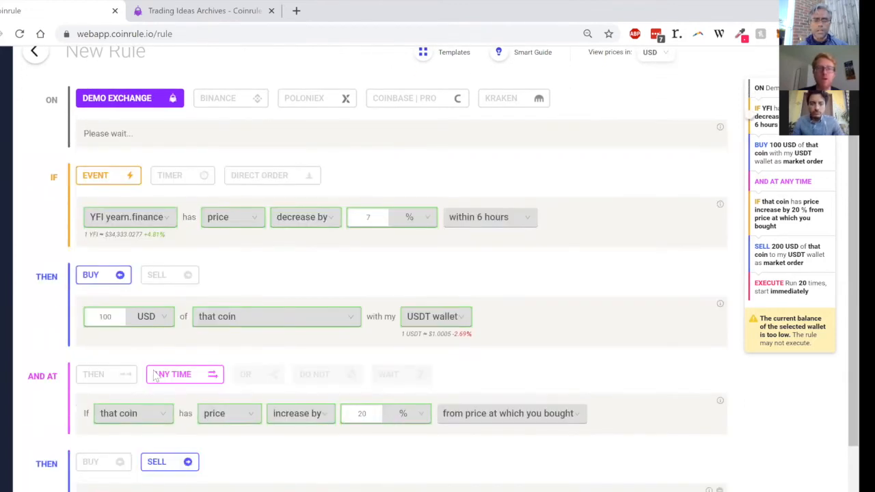
pyautogui.scroll(-3, 162, 354)
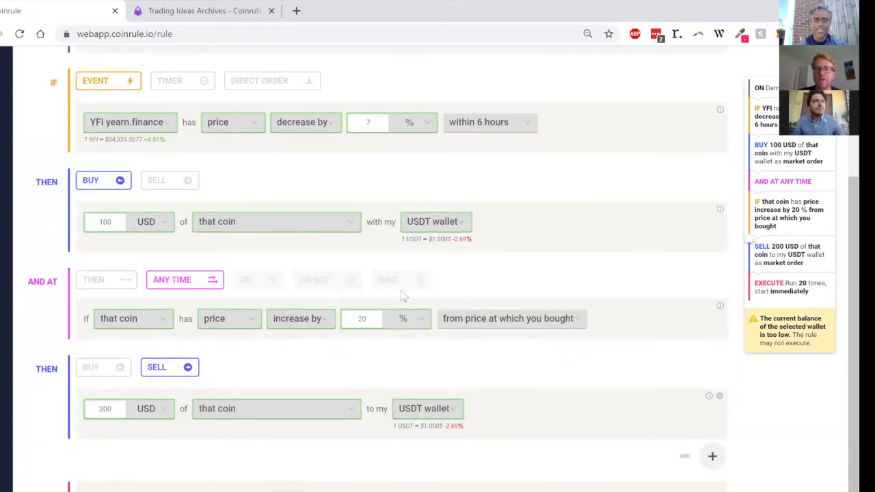
pyautogui.scroll(-1, 403, 296)
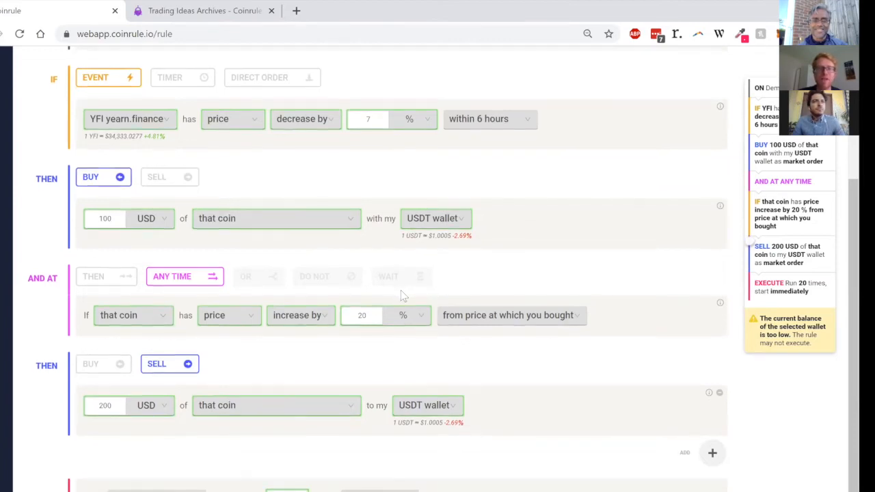
pyautogui.scroll(-1, 403, 296)
pyautogui.scroll(3, 403, 296)
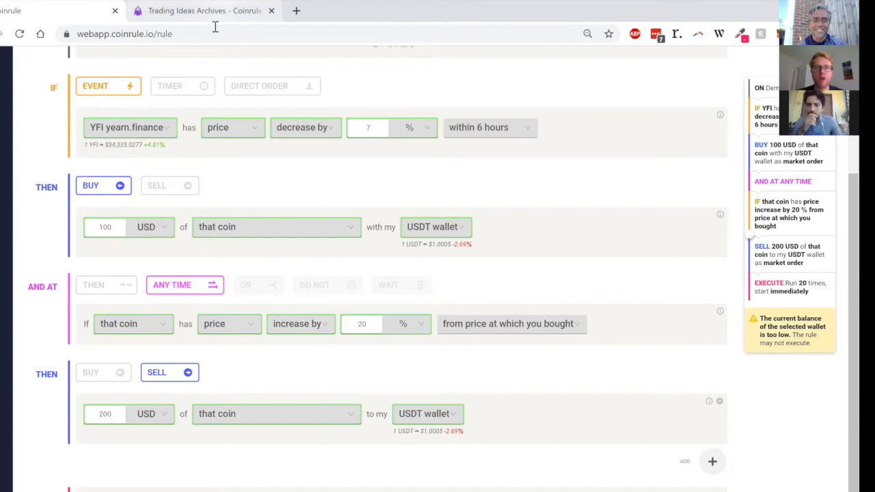
pyautogui.moveTo(6, 441)
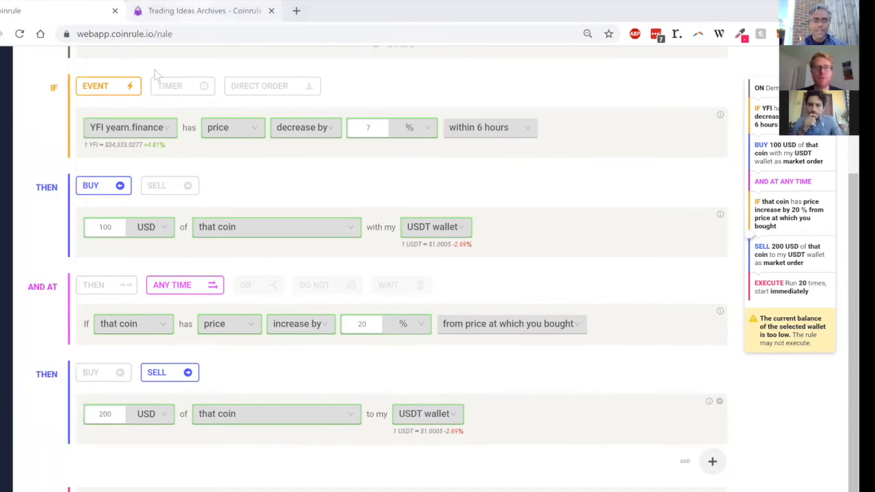
# Step: Read the Help Center's trading idea Multi Time Frame Dip Scalping On Reversals, and close the article to return to the rule
pyautogui.click(199, 11)
pyautogui.scroll(-1, 260, 277)
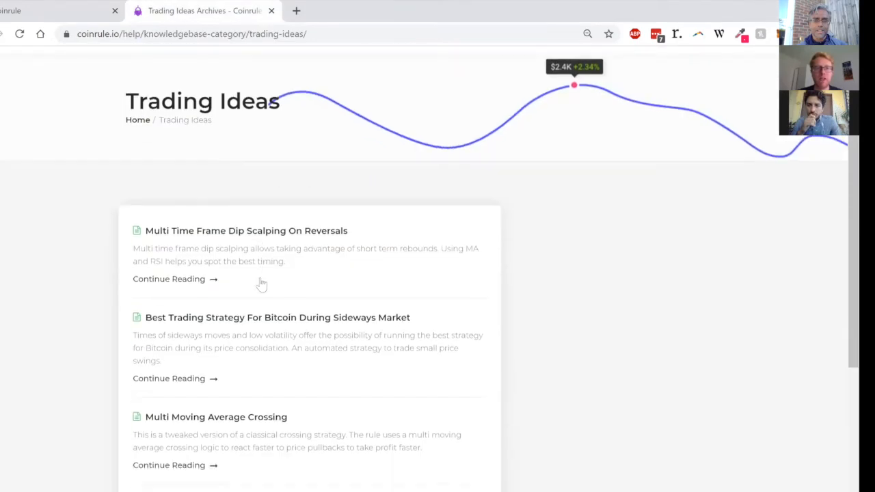
pyautogui.scroll(-1, 205, 246)
pyautogui.click(186, 228)
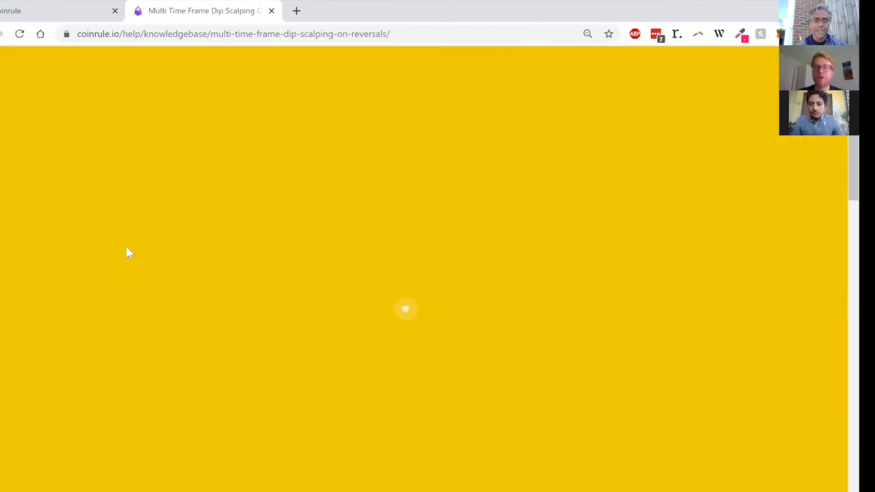
pyautogui.scroll(-3, 381, 332)
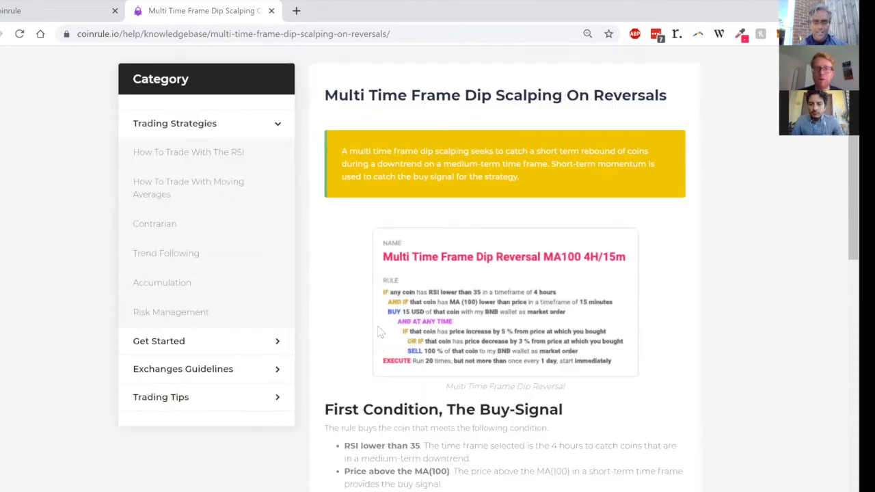
pyautogui.scroll(-9, 380, 332)
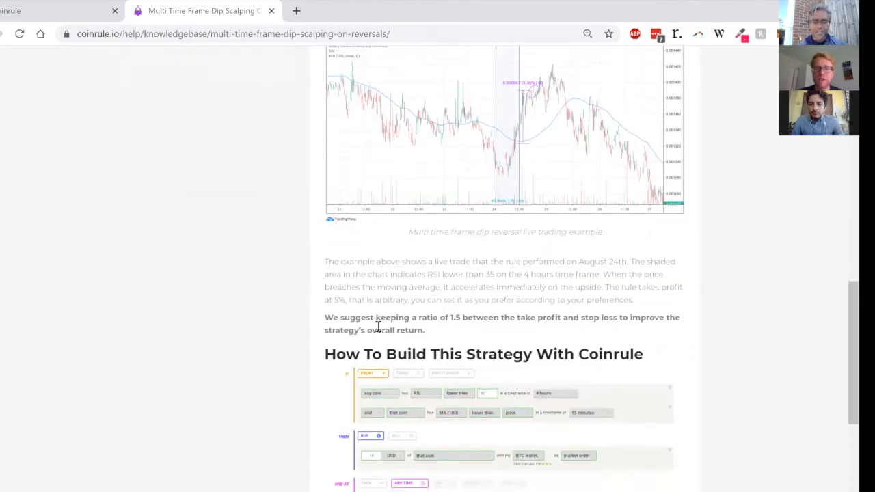
pyautogui.scroll(-5, 378, 326)
pyautogui.scroll(2, 381, 332)
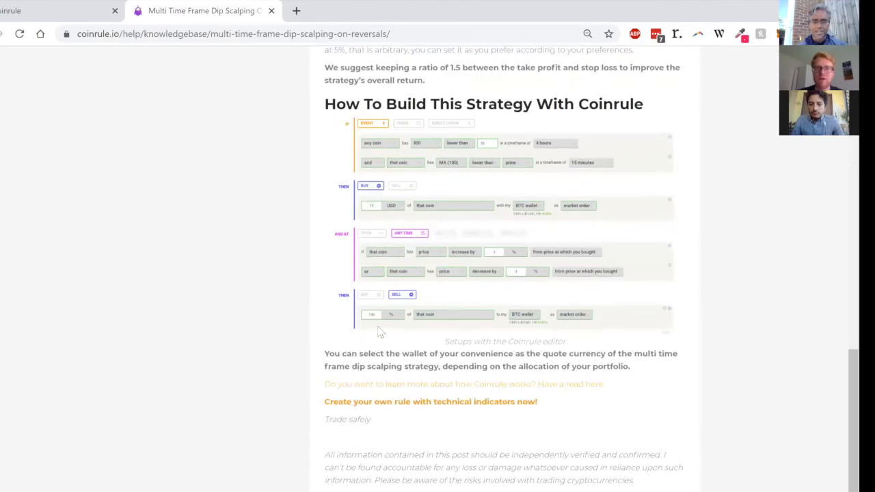
pyautogui.scroll(8, 381, 332)
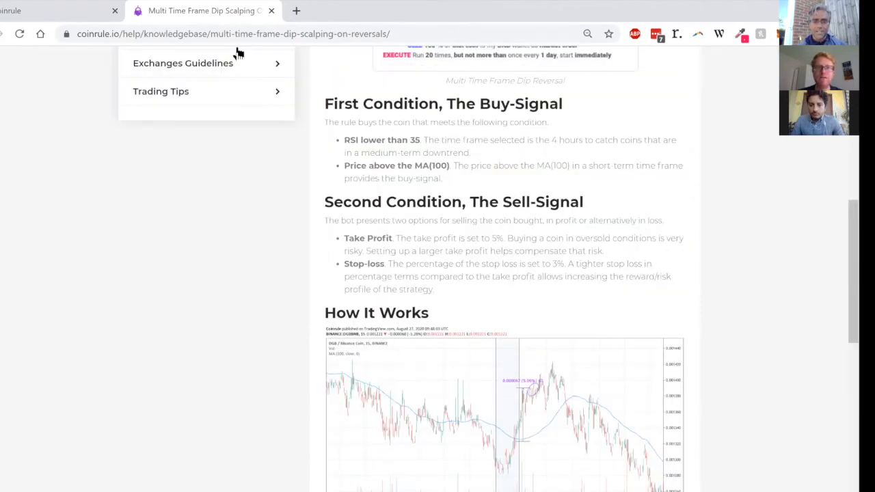
pyautogui.hotkey('ctrl', 'w')
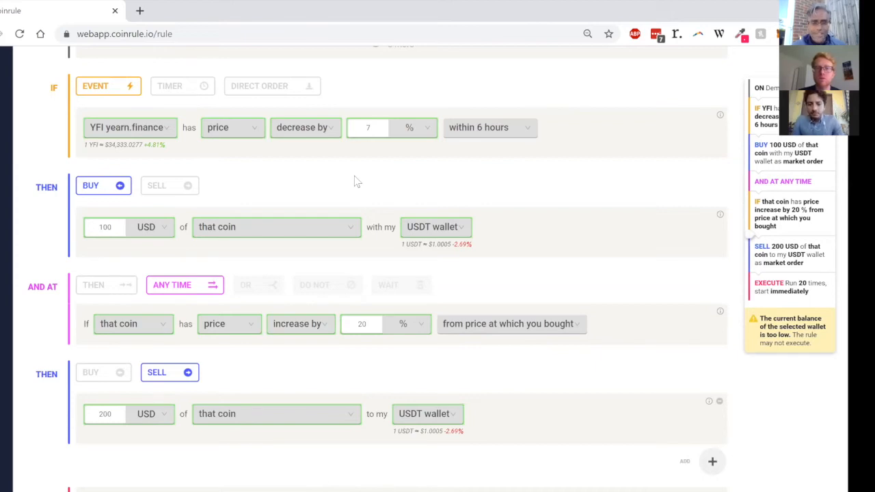
# Step: Save the YFI rule as a draft and go back to the rules dashboard
pyautogui.scroll(-1, 354, 181)
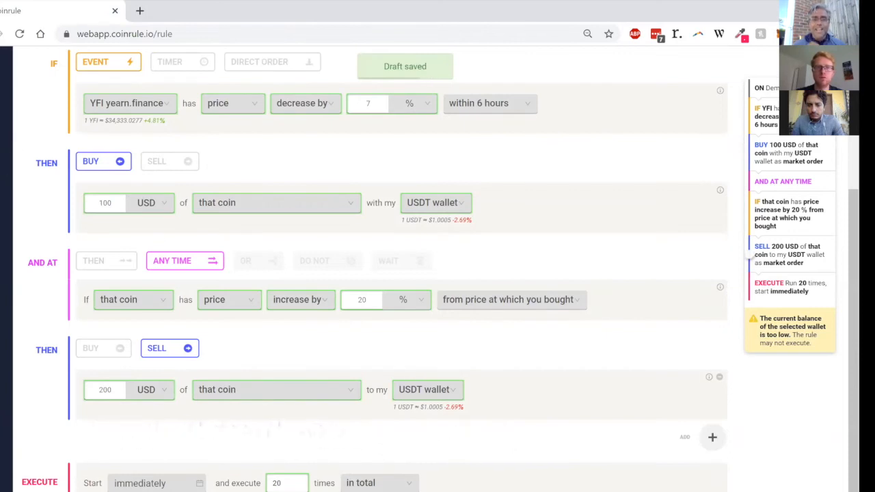
pyautogui.moveTo(6, 176)
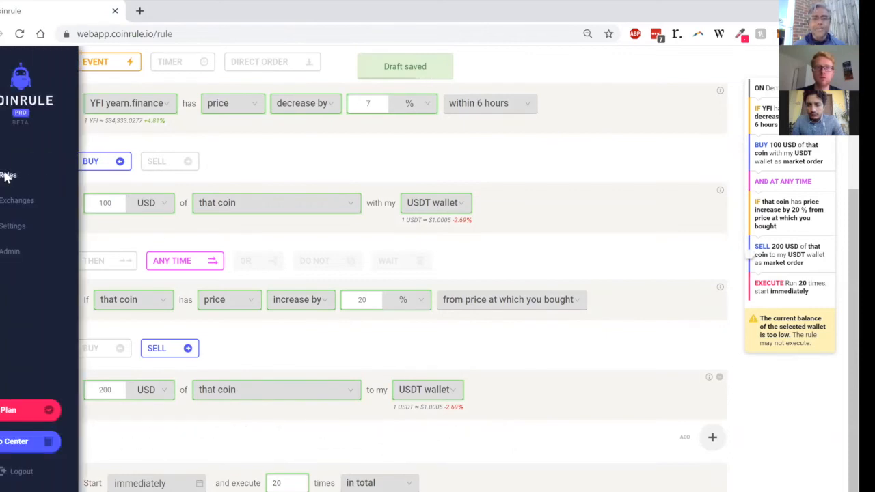
pyautogui.click(26, 100)
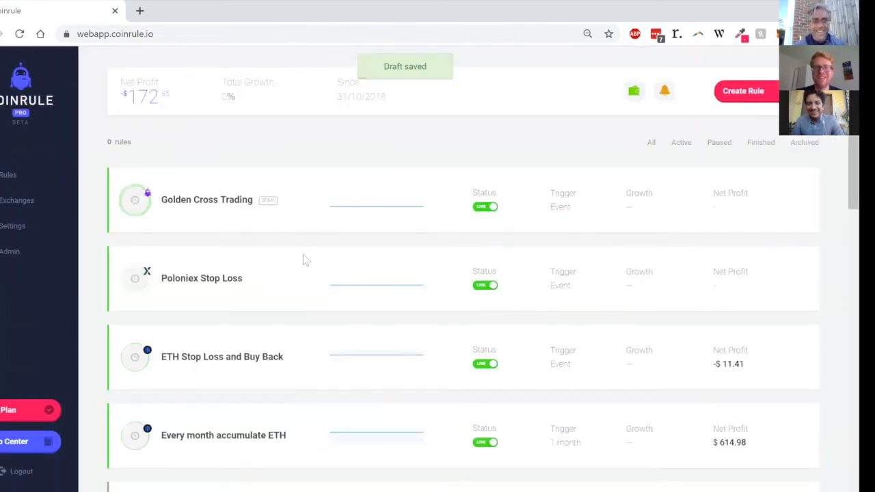
# Step: Filter the rules list to active rules and switch off the live Golden Cross Trading demo rule
pyautogui.scroll(-1, 304, 258)
pyautogui.scroll(-3, 306, 260)
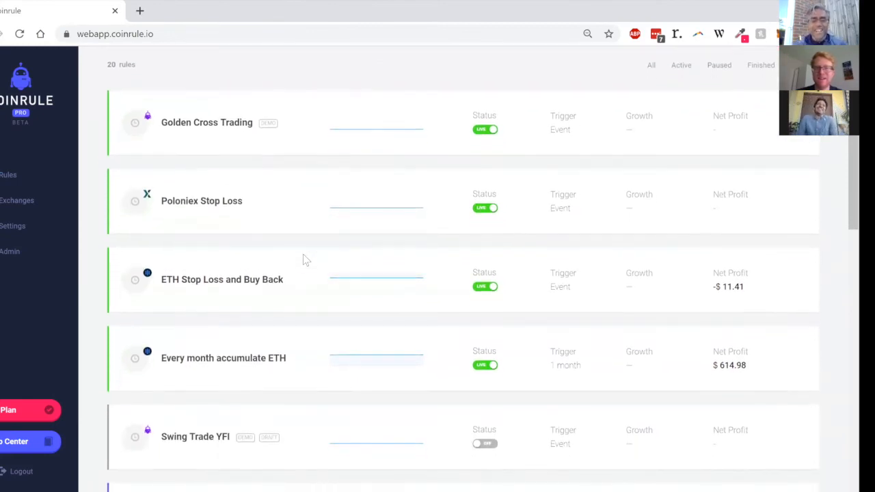
pyautogui.scroll(-1, 306, 259)
pyautogui.scroll(-1, 306, 260)
pyautogui.scroll(3, 306, 260)
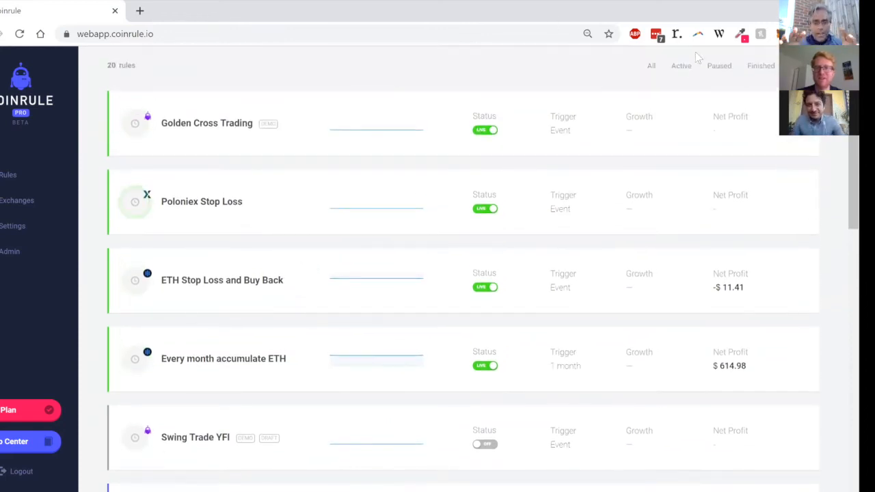
pyautogui.click(681, 67)
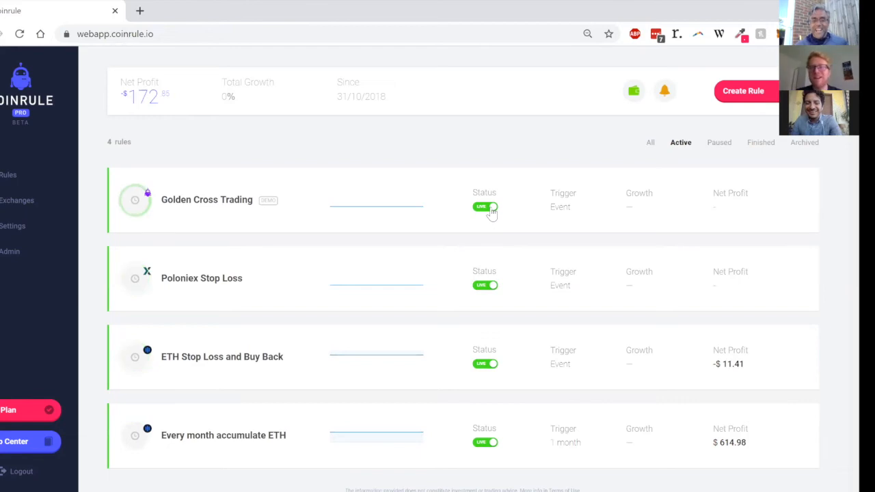
pyautogui.click(487, 206)
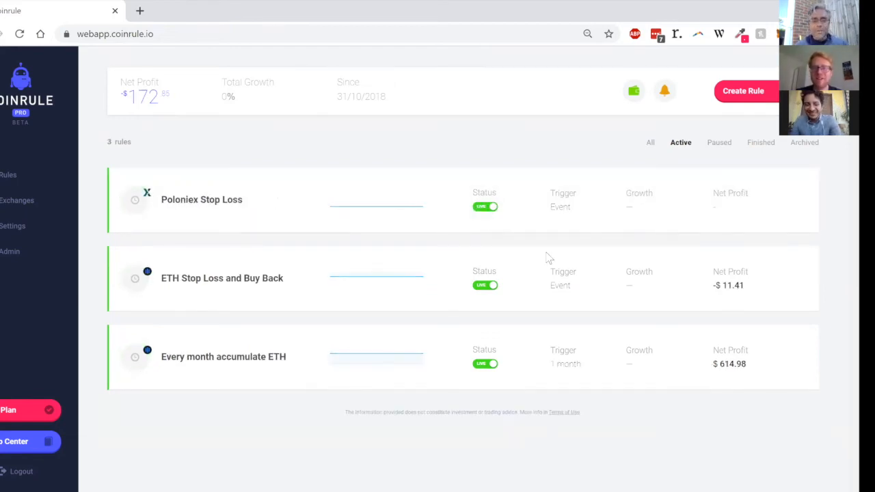